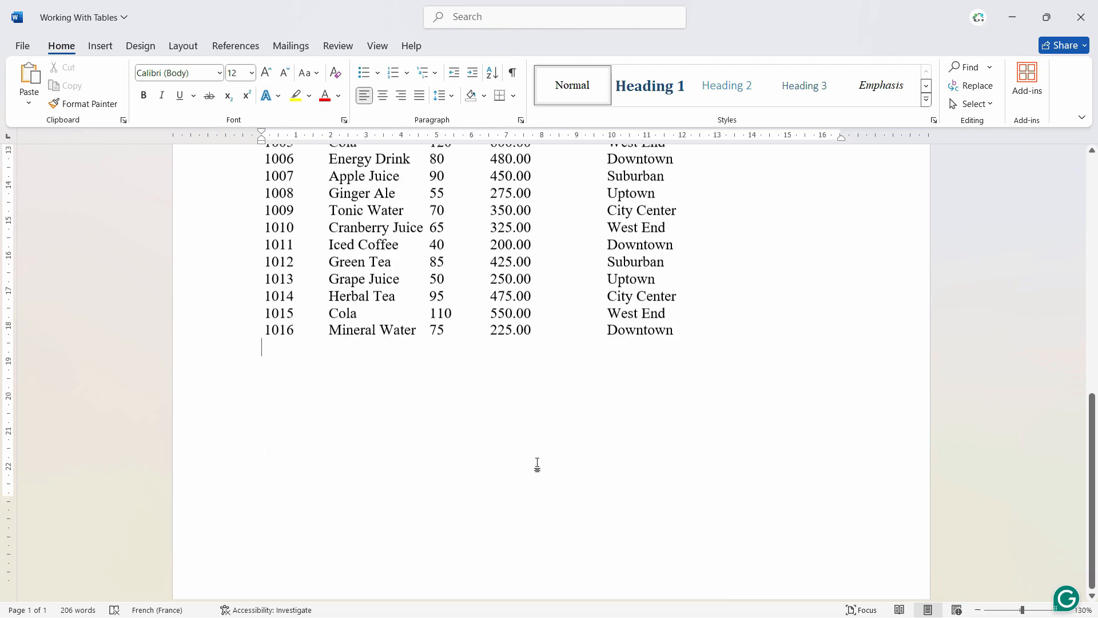
# - Insert a 5x5 table in the empty space below the product sales list
pyautogui.scroll(3, 527, 452)
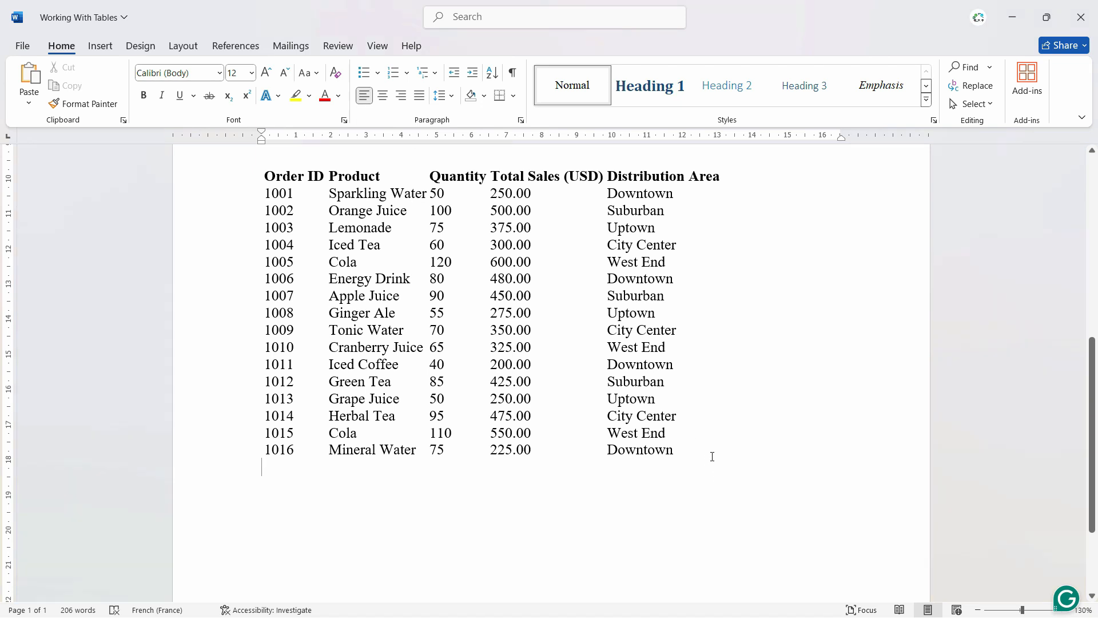
pyautogui.scroll(-3, 713, 456)
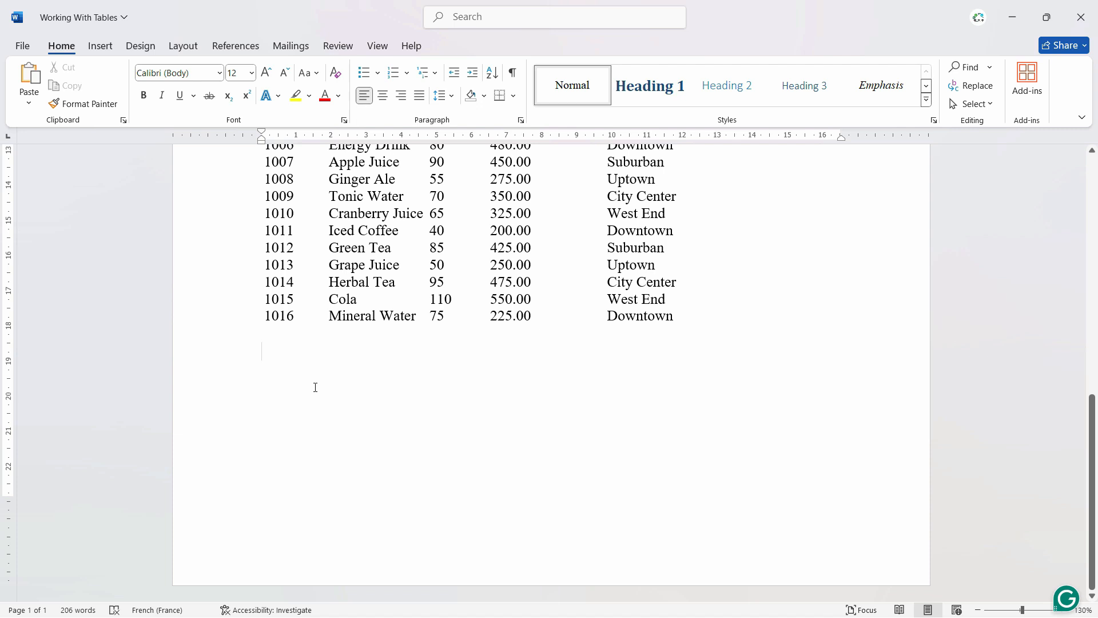
pyautogui.click(103, 51)
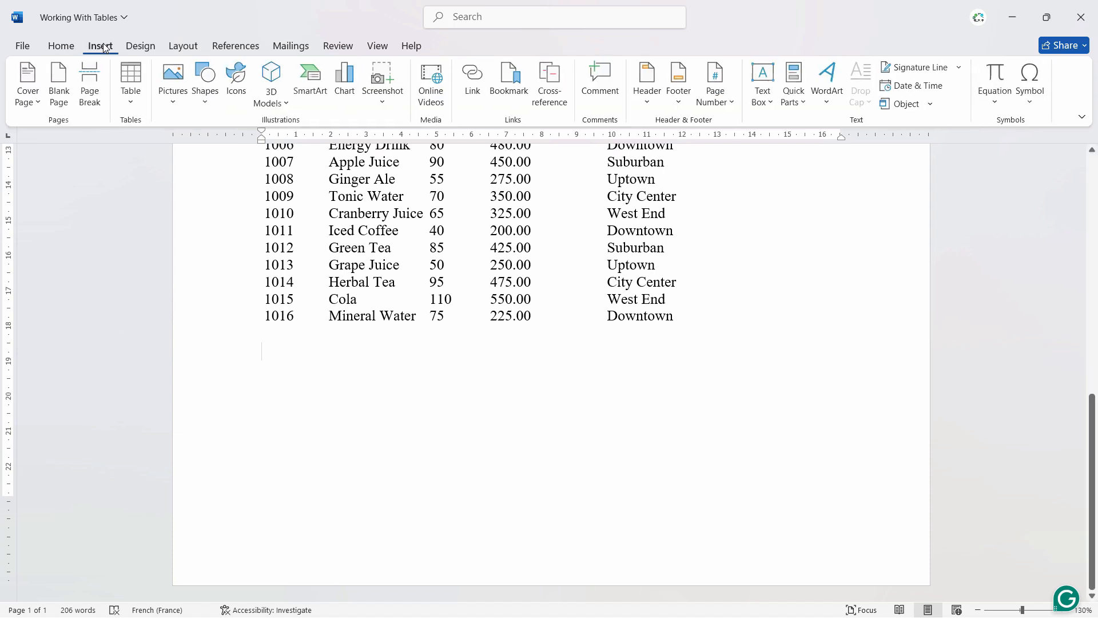
pyautogui.click(133, 102)
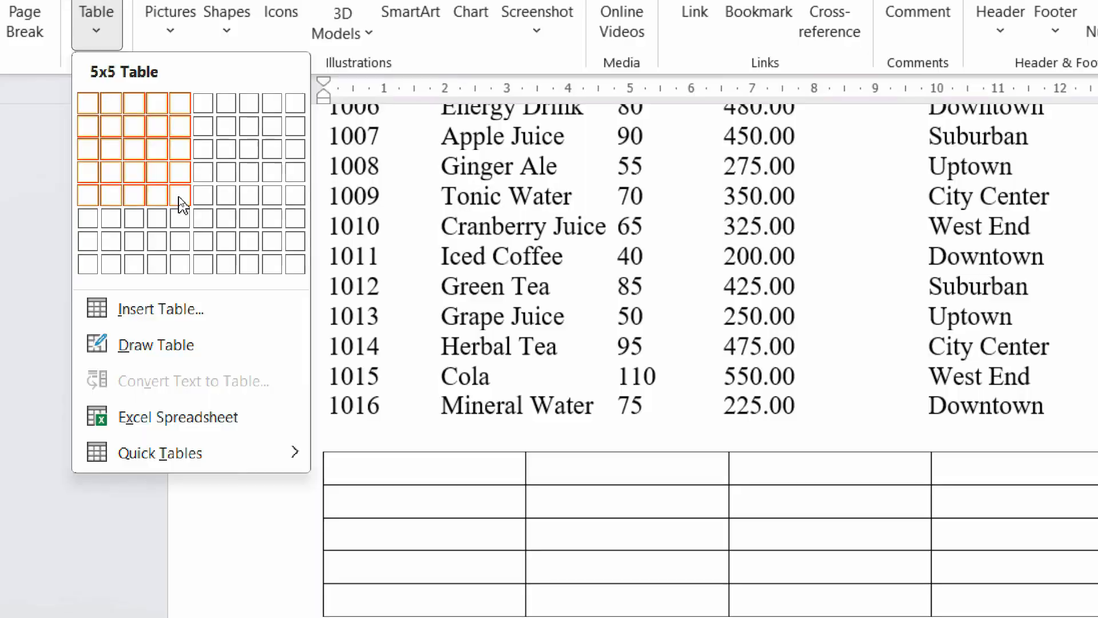
pyautogui.click(180, 203)
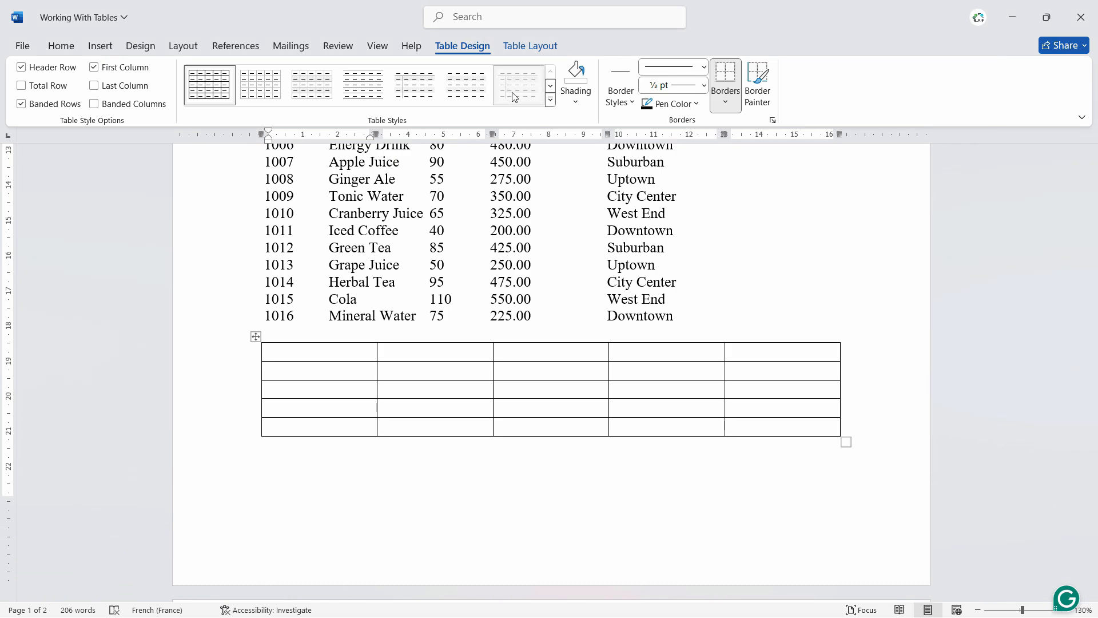
# - Apply a blue Grid Tables style with a solid header row and light blue banded rows to the new table
pyautogui.click(538, 101)
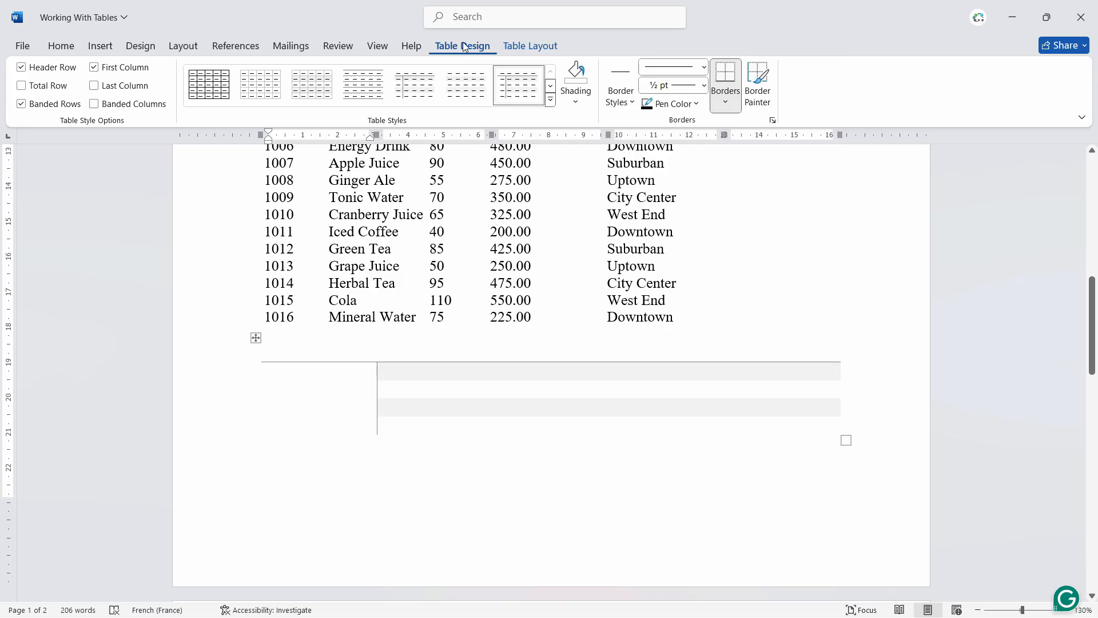
pyautogui.click(614, 160)
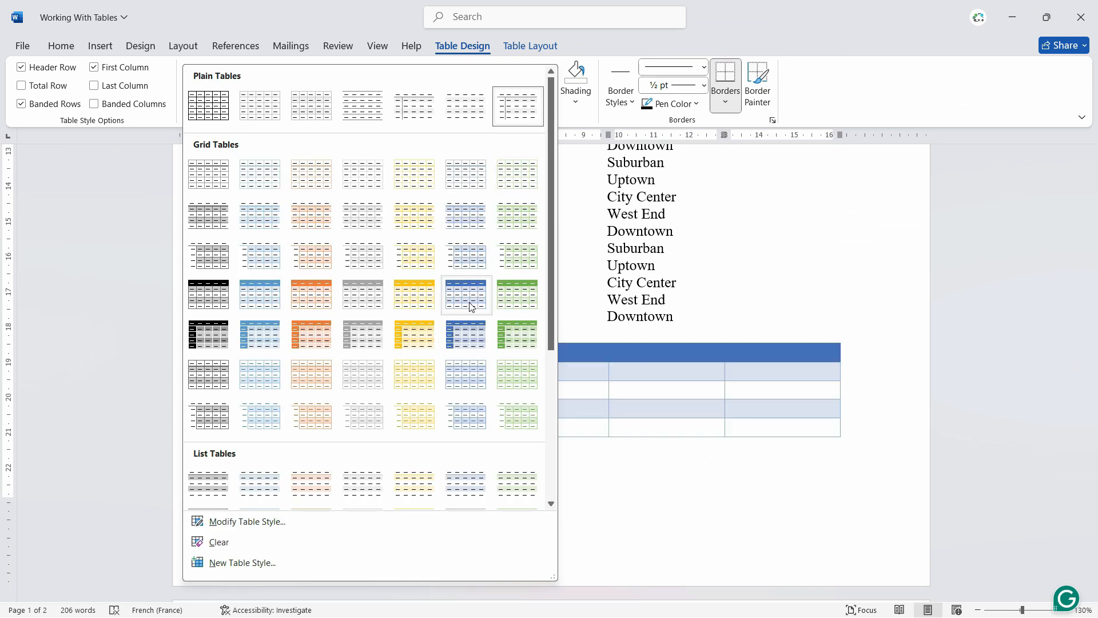
pyautogui.click(470, 305)
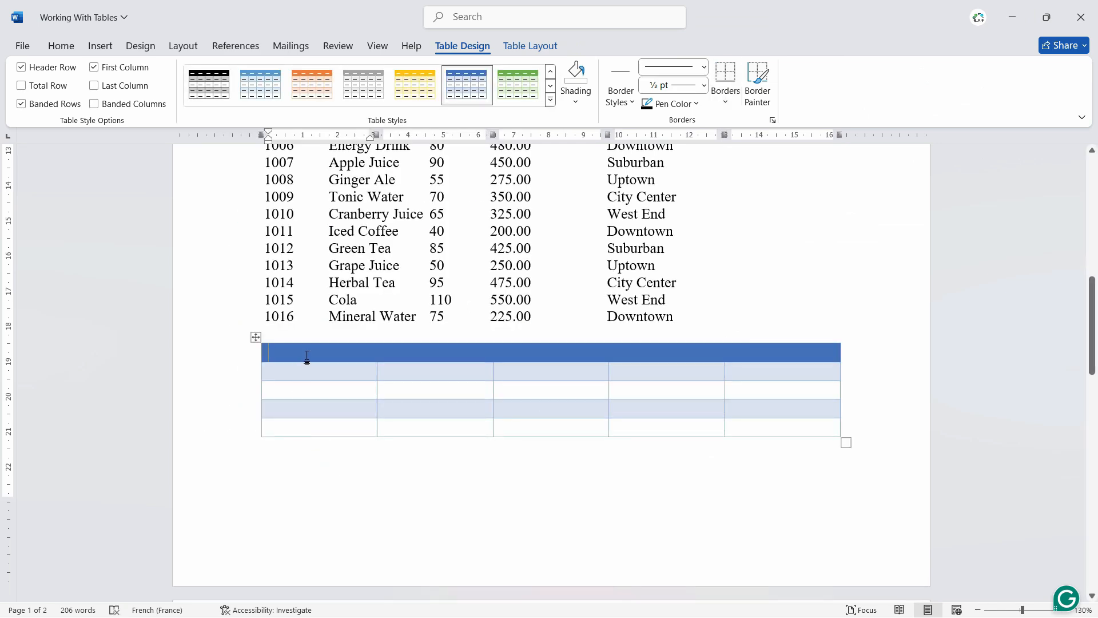
# - Fill the table's header row with Id no, Sales Personm, Amount, Etc and Etc
pyautogui.write('Id no')
pyautogui.click(412, 353)
pyautogui.click(408, 357)
pyautogui.write('Sales Personm')
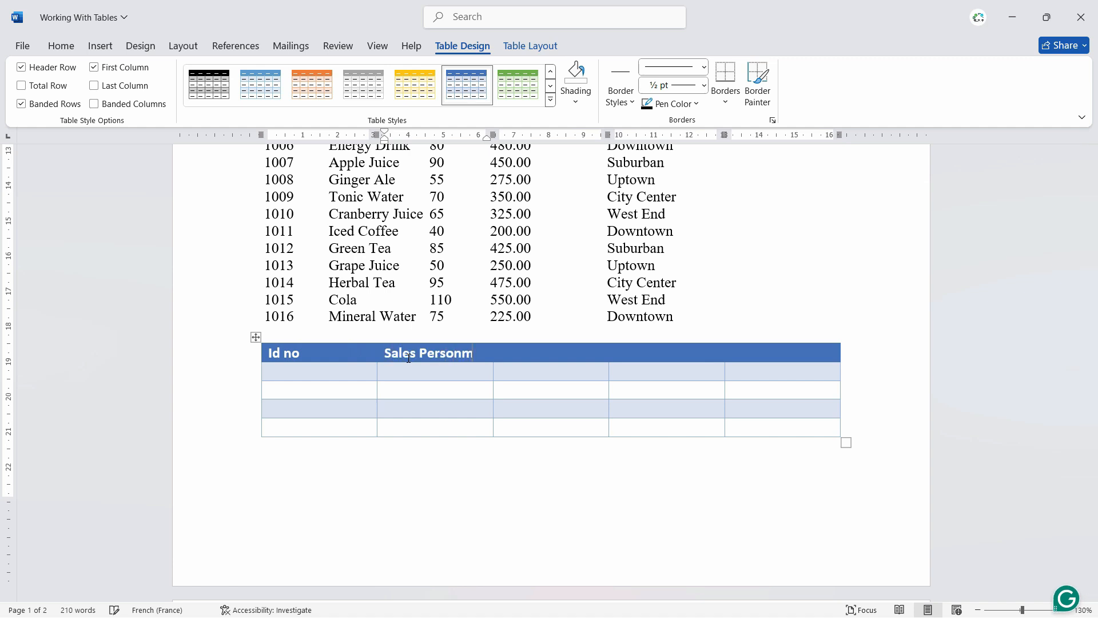
pyautogui.press('Tab')
pyautogui.write('amount')
pyautogui.press('Tab')
pyautogui.write('Etc')
pyautogui.press('Tab')
pyautogui.write('etc')
pyautogui.press('Tab')
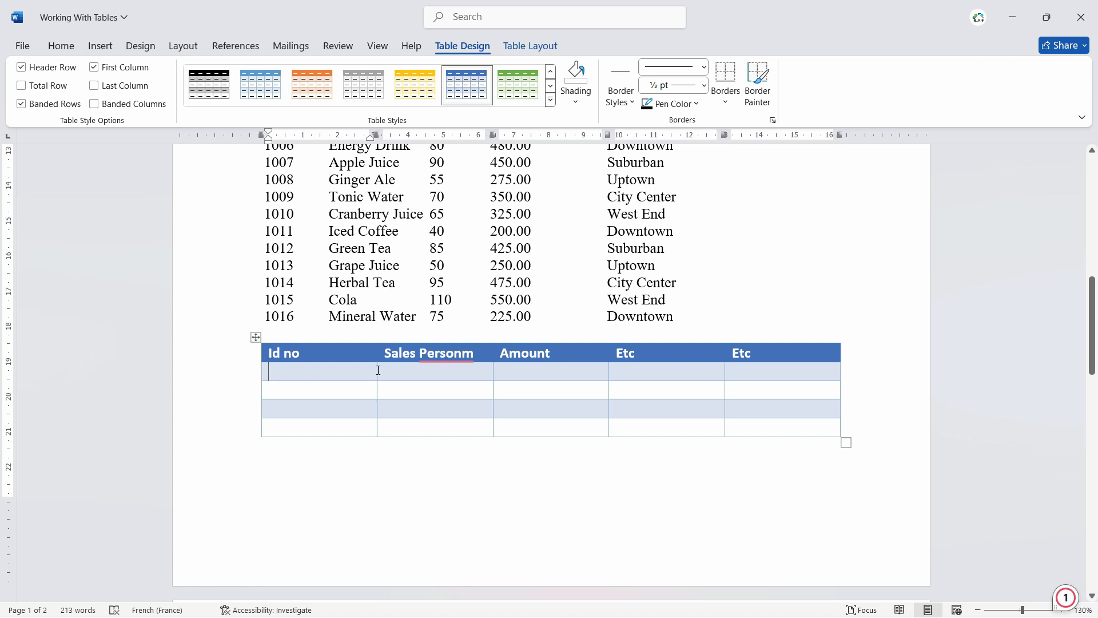
# - Narrow the table's first column slightly, and delete the whole table
pyautogui.moveTo(377, 369)
pyautogui.mouseDown()
pyautogui.moveTo(363, 367)
pyautogui.moveTo(392, 363)
pyautogui.moveTo(378, 366)
pyautogui.mouseUp()
pyautogui.moveTo(375, 374); pyautogui.dragTo(359, 374)
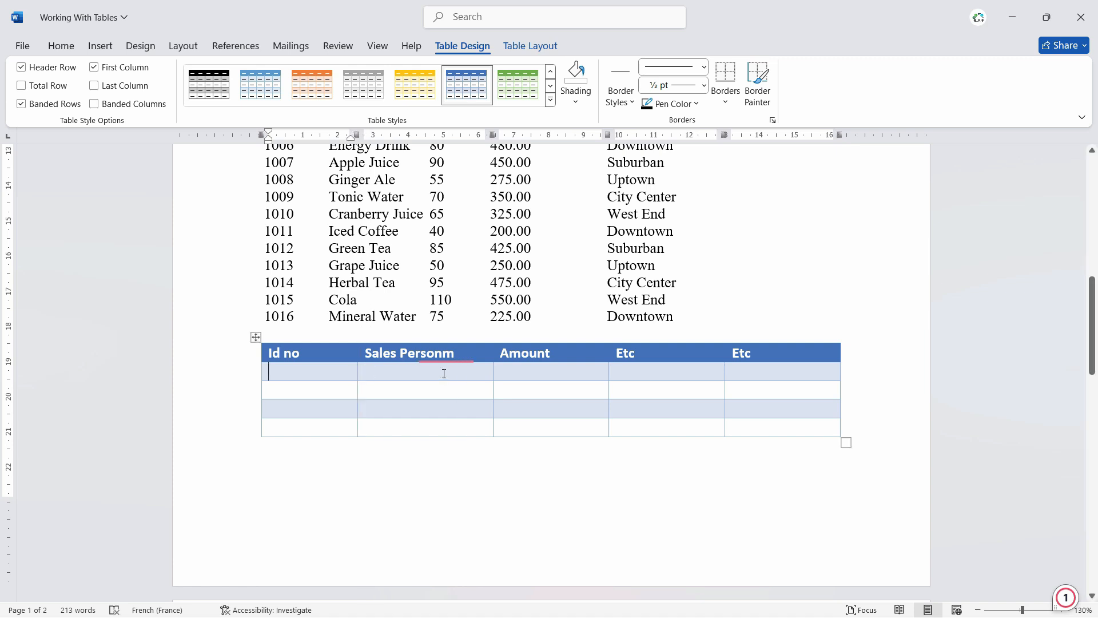
pyautogui.click(255, 338)
pyautogui.rightClick(255, 339)
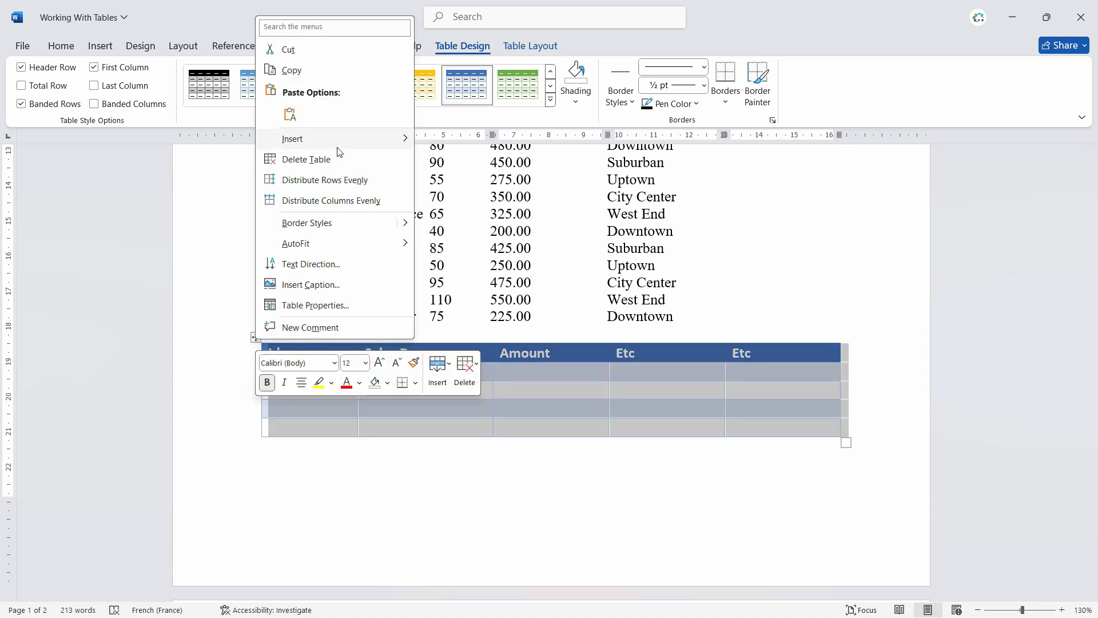
pyautogui.click(314, 161)
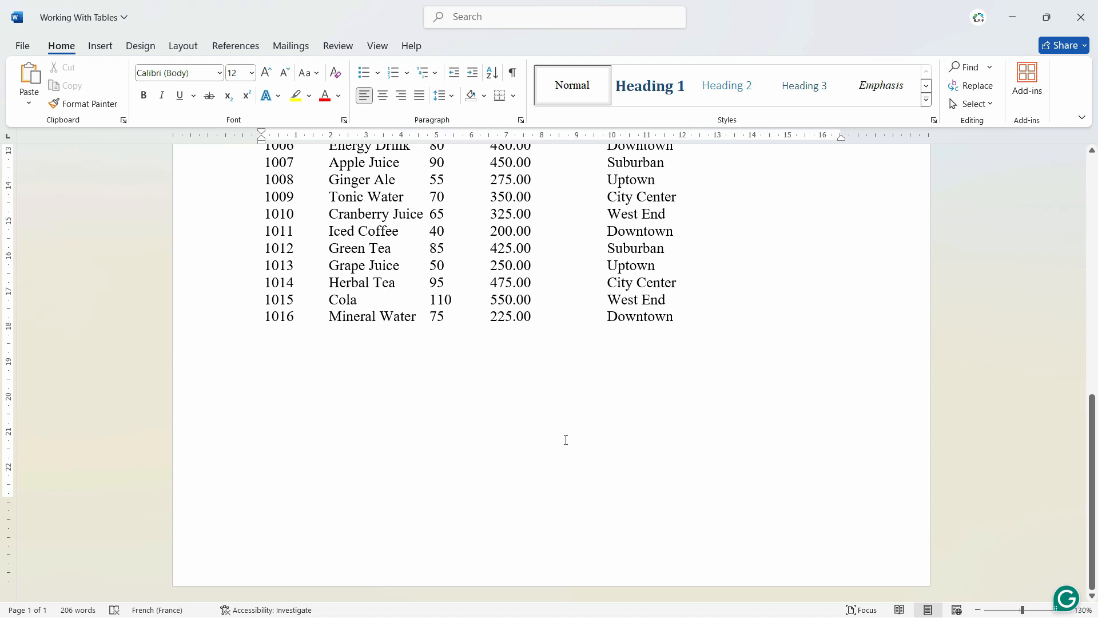
# - Draw the outer frame of a table about 3.8 cm high across the text width below the sales list
pyautogui.click(102, 49)
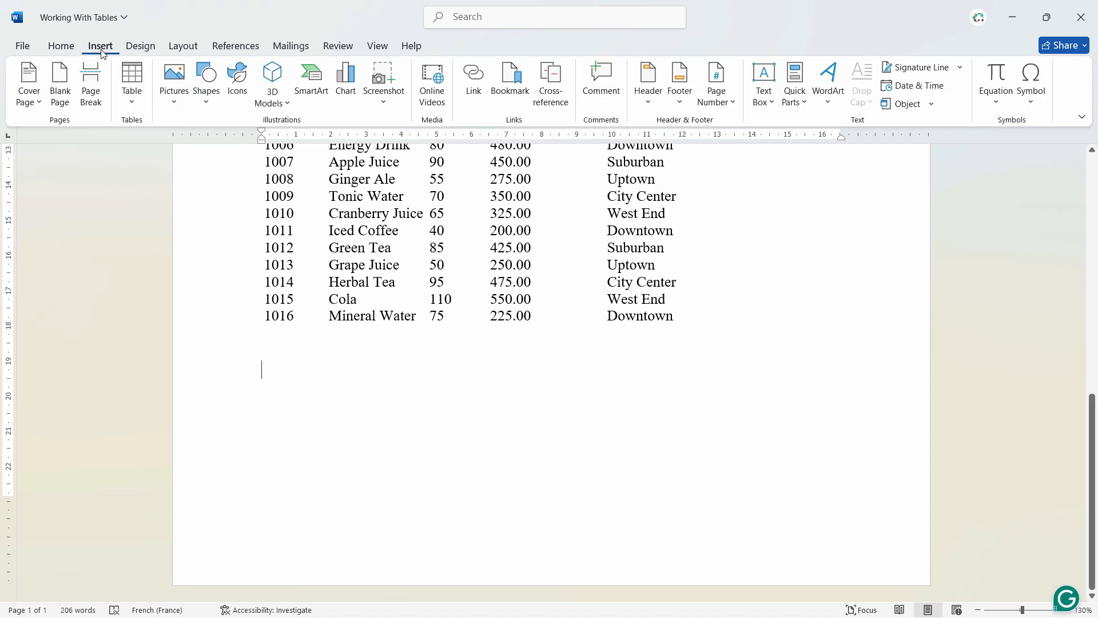
pyautogui.click(131, 94)
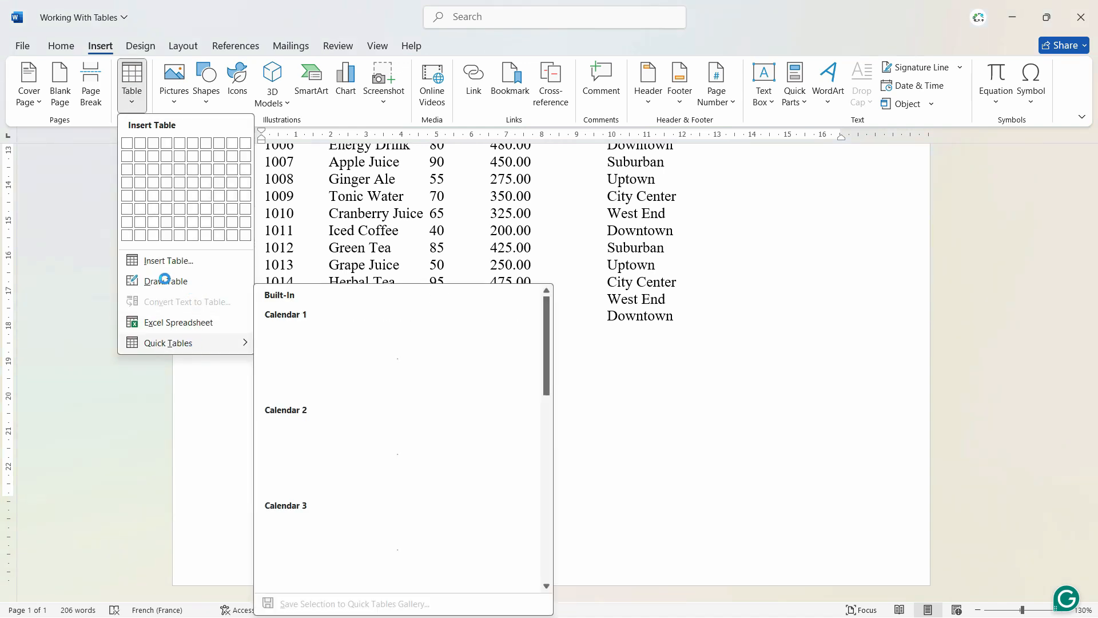
pyautogui.click(269, 394)
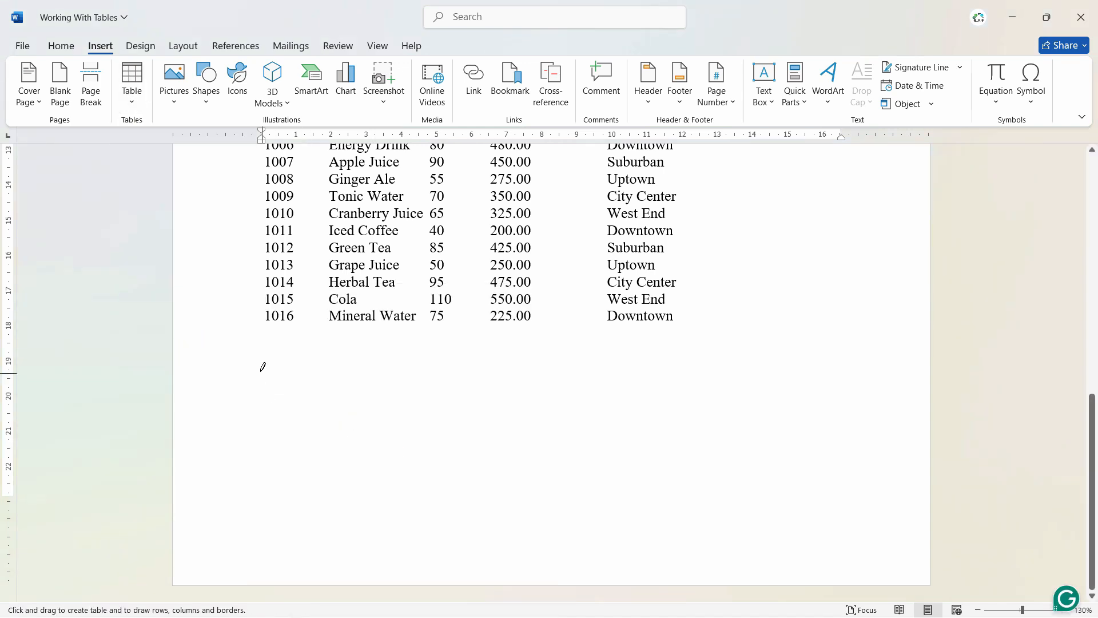
pyautogui.moveTo(262, 362)
pyautogui.mouseDown()
pyautogui.moveTo(579, 456)
pyautogui.moveTo(875, 498)
pyautogui.moveTo(881, 519)
pyautogui.mouseUp()
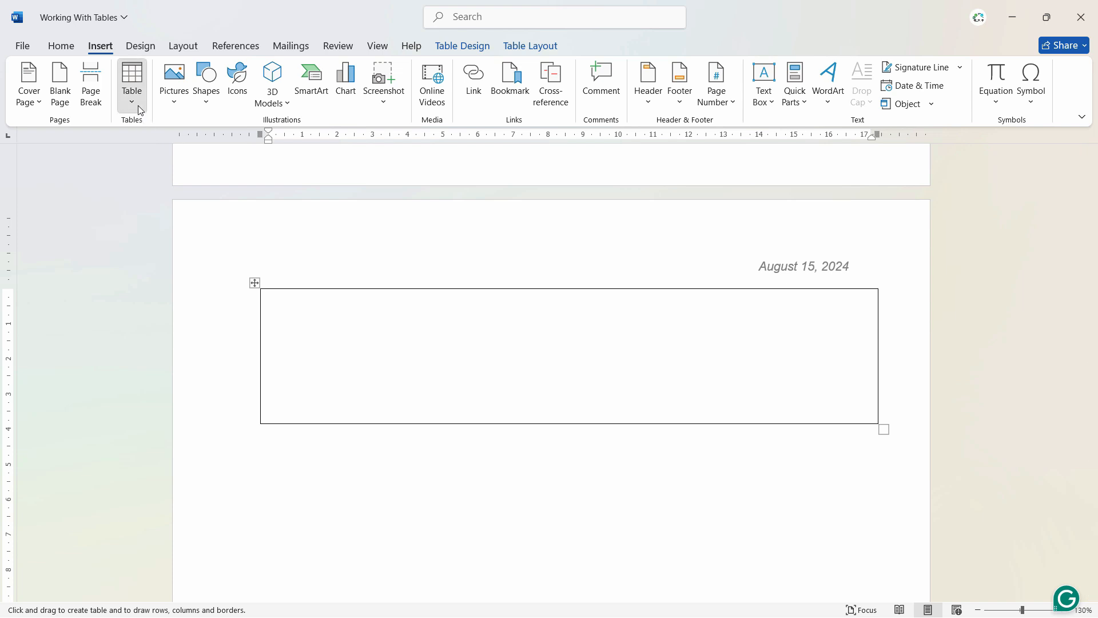
# - Divide the drawn frame into six columns with five vertical lines and add a horizontal line making the upper row about 3 cm high
pyautogui.click(140, 109)
pyautogui.click(345, 292)
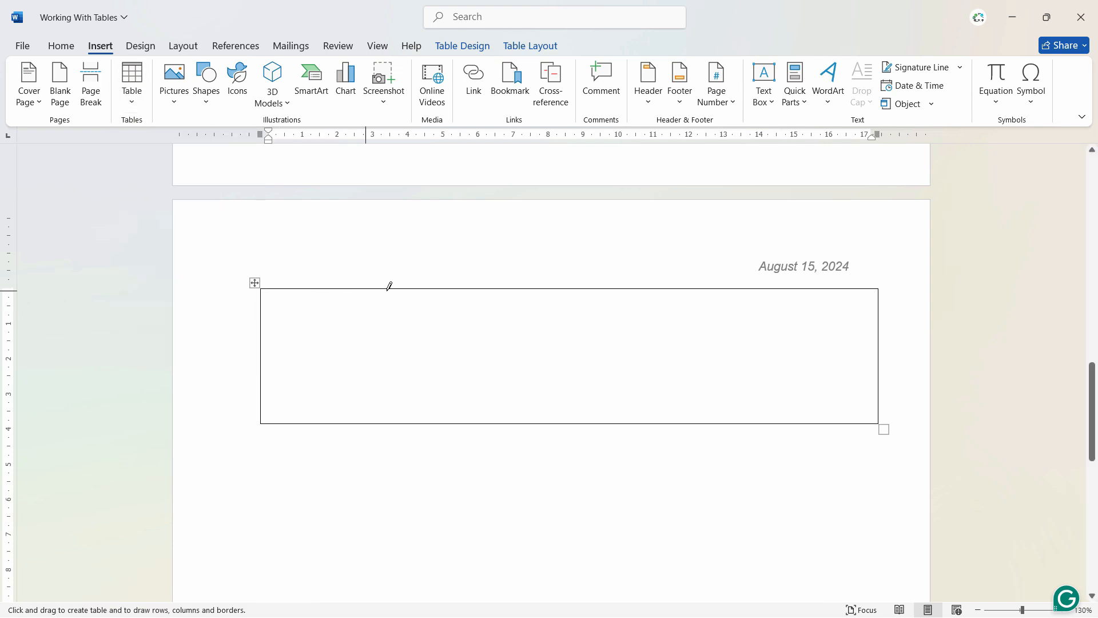
pyautogui.moveTo(404, 286)
pyautogui.mouseDown()
pyautogui.moveTo(399, 350)
pyautogui.moveTo(411, 397)
pyautogui.mouseUp()
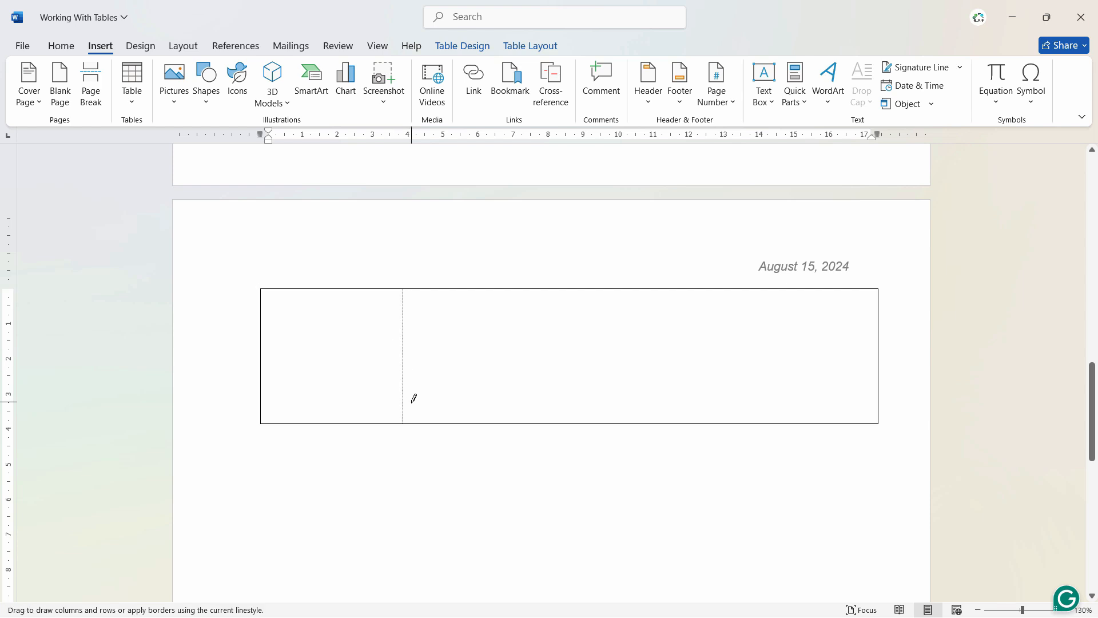
pyautogui.moveTo(560, 285); pyautogui.dragTo(560, 414)
pyautogui.moveTo(619, 285); pyautogui.dragTo(624, 389)
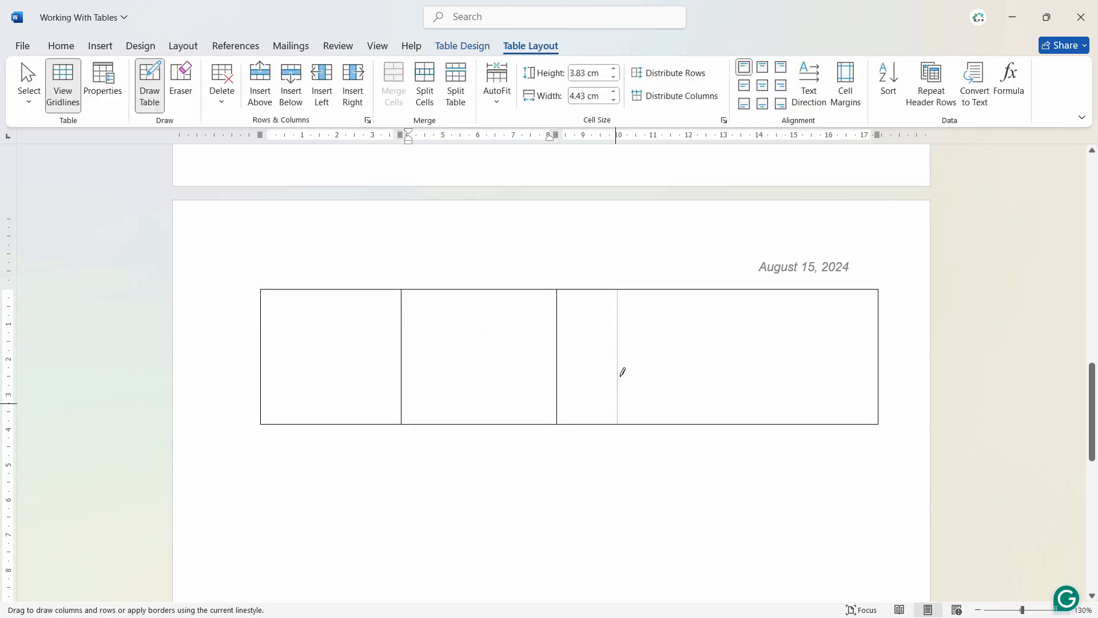
pyautogui.moveTo(665, 285); pyautogui.dragTo(663, 420)
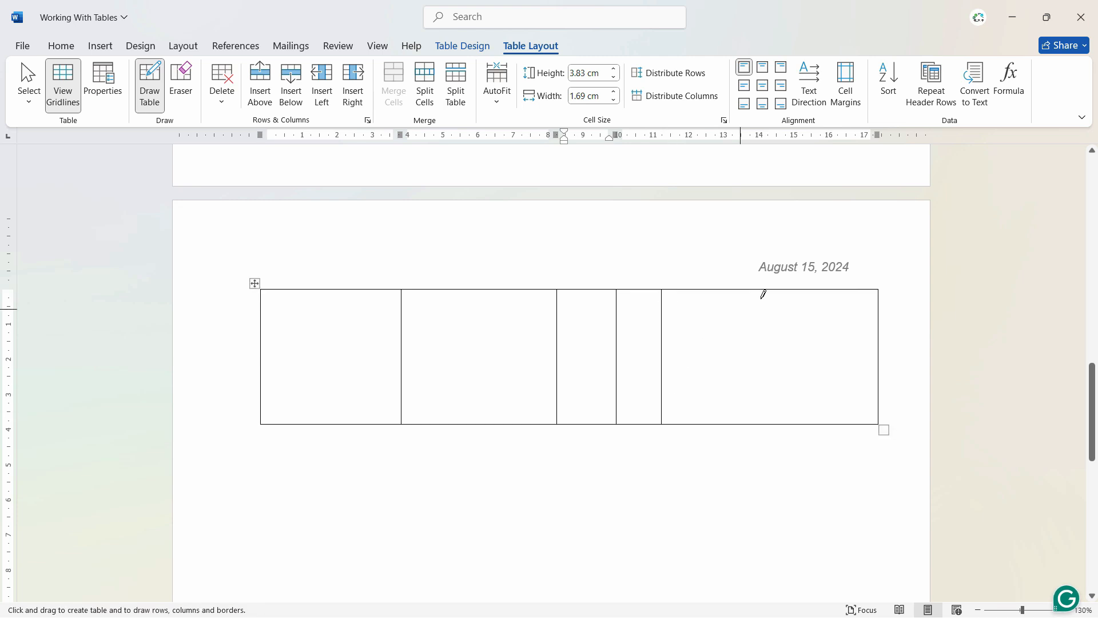
pyautogui.moveTo(775, 288); pyautogui.dragTo(776, 421)
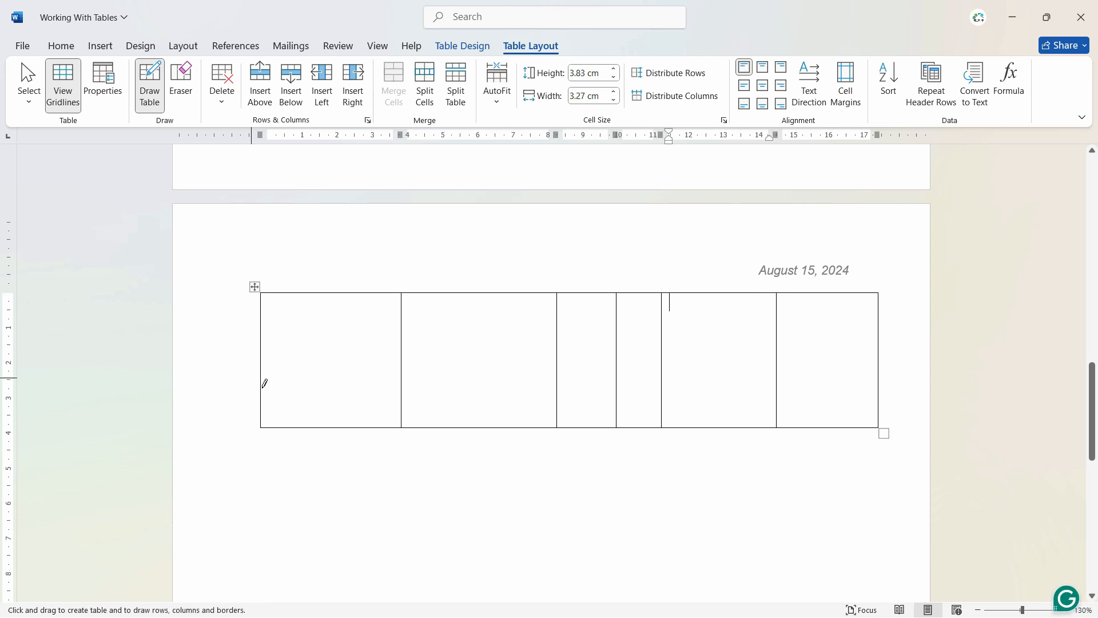
pyautogui.moveTo(263, 398); pyautogui.dragTo(795, 395)
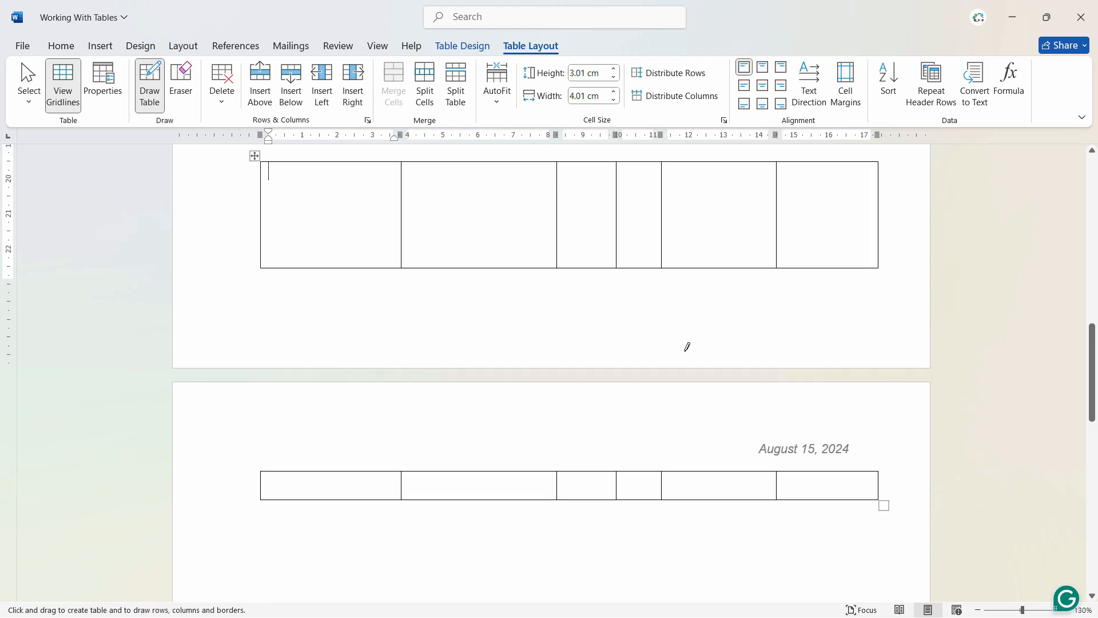
pyautogui.click(100, 46)
pyautogui.click(132, 91)
pyautogui.click(133, 93)
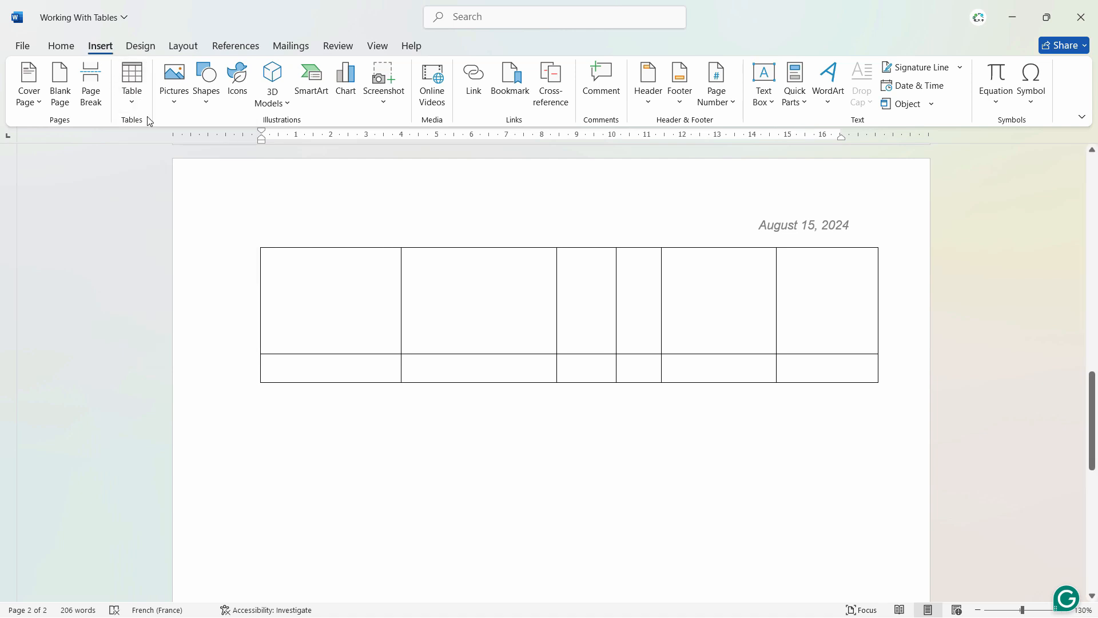
pyautogui.click(137, 99)
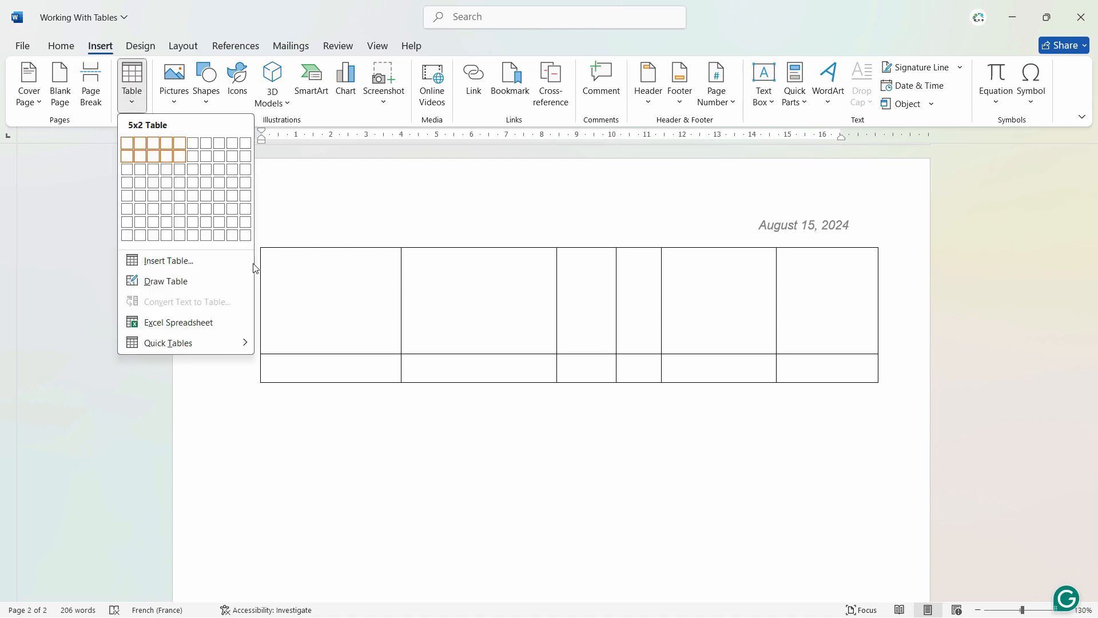
pyautogui.click(229, 474)
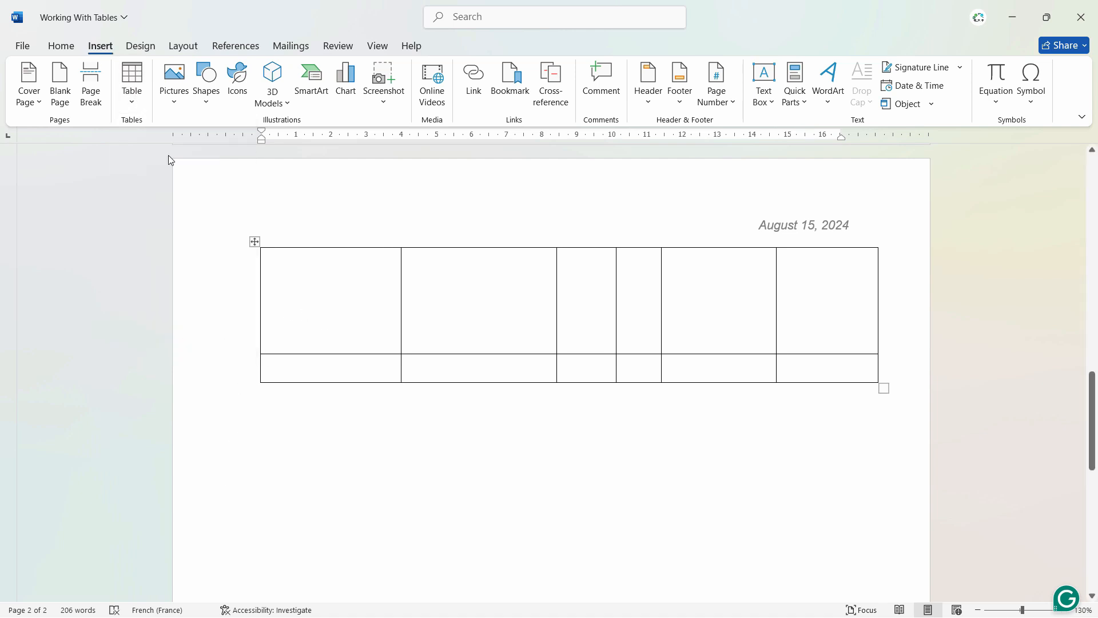
pyautogui.click(133, 94)
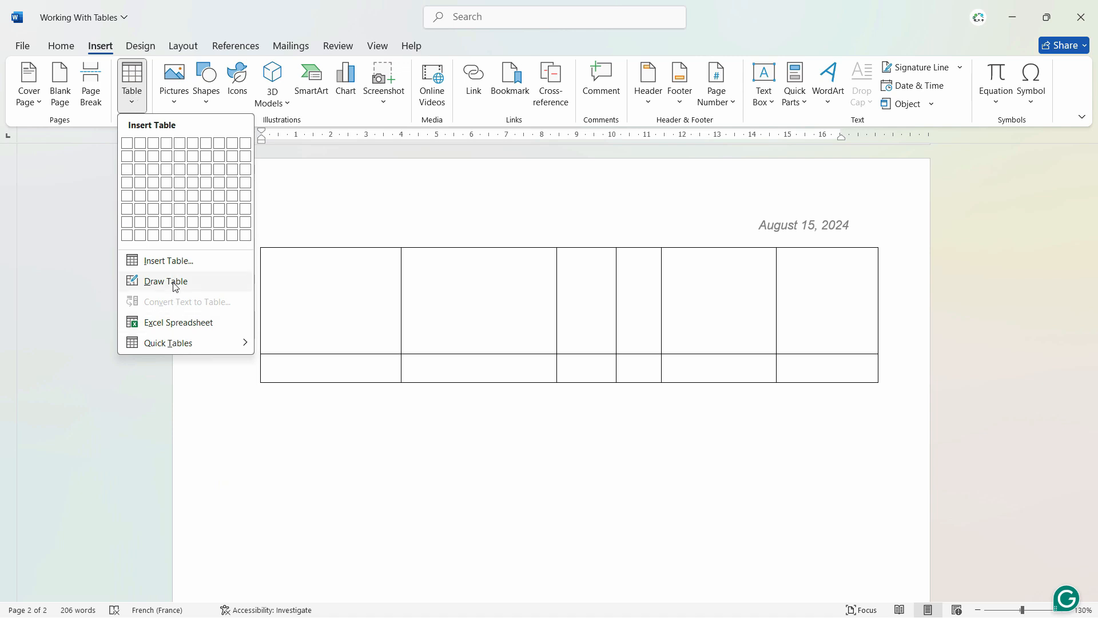
pyautogui.click(430, 478)
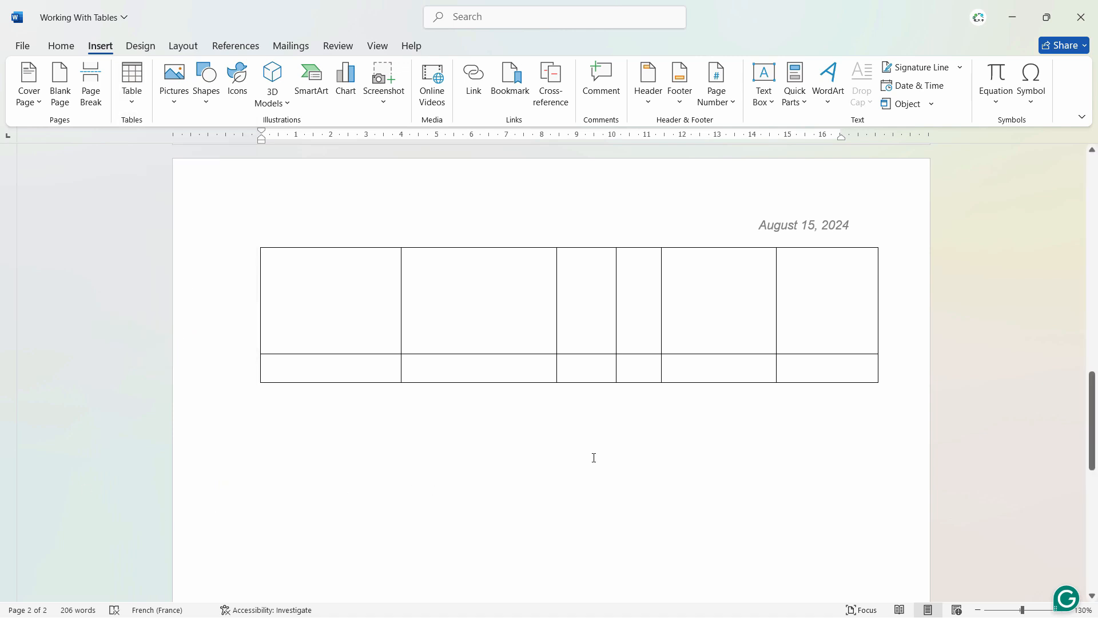
# - Select the drawn table and preview the available grid and list table styles on it
pyautogui.scroll(3, 594, 458)
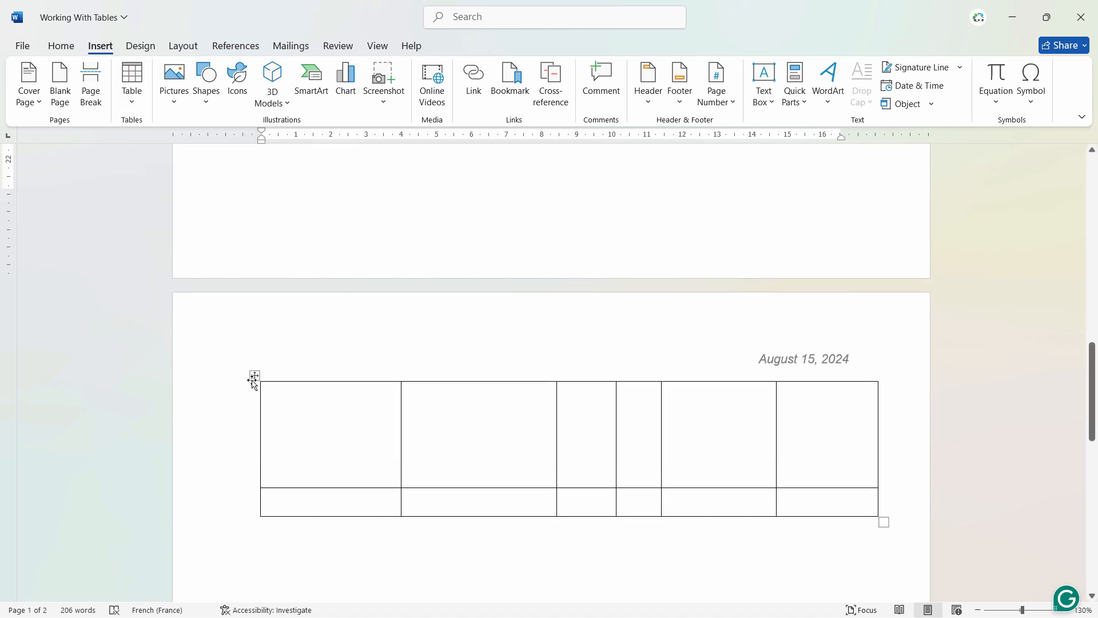
pyautogui.click(254, 375)
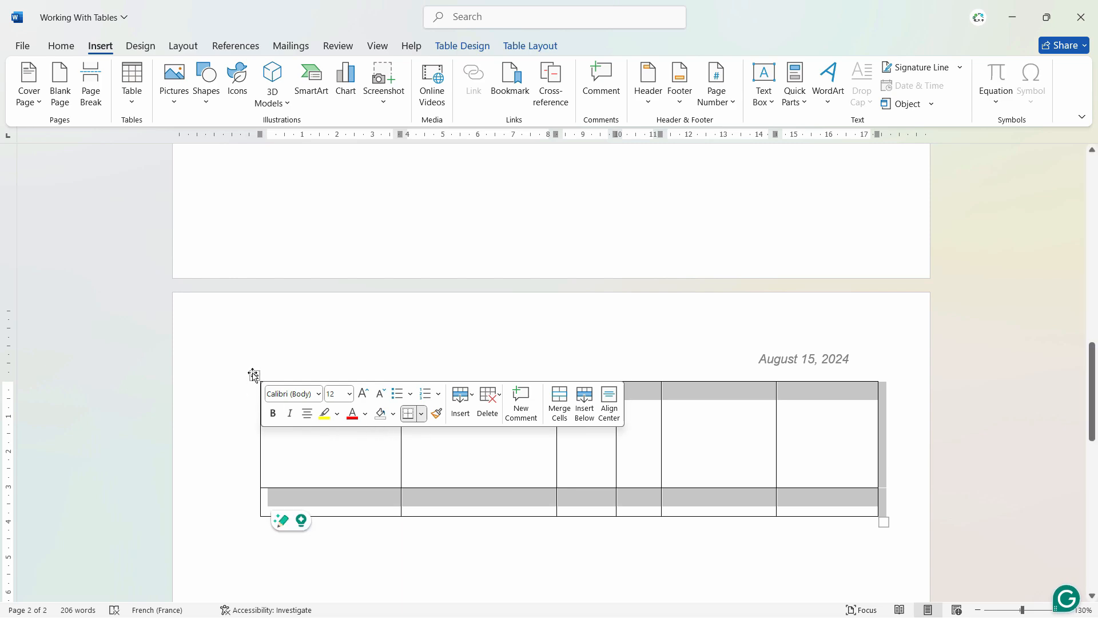
pyautogui.click(462, 46)
pyautogui.click(551, 101)
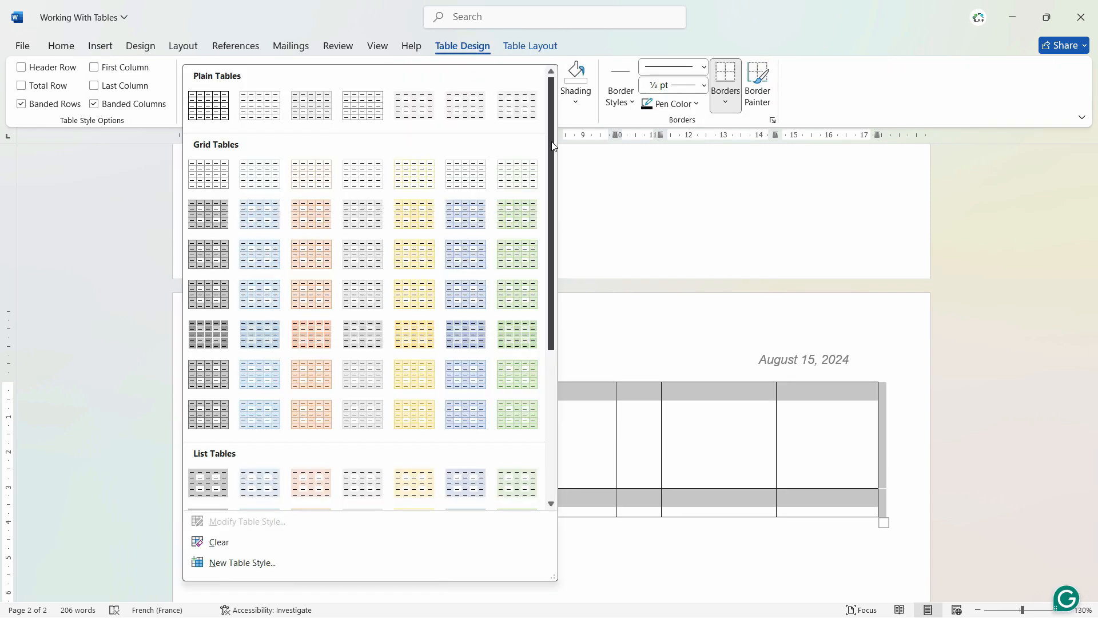
pyautogui.scroll(-6, 432, 350)
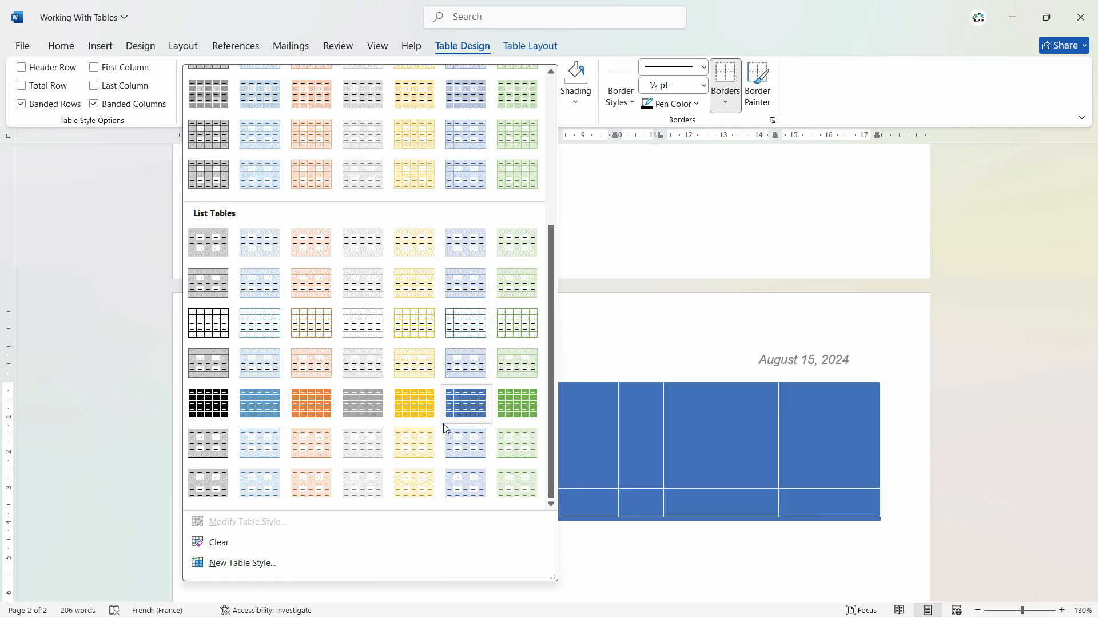
pyautogui.click(574, 373)
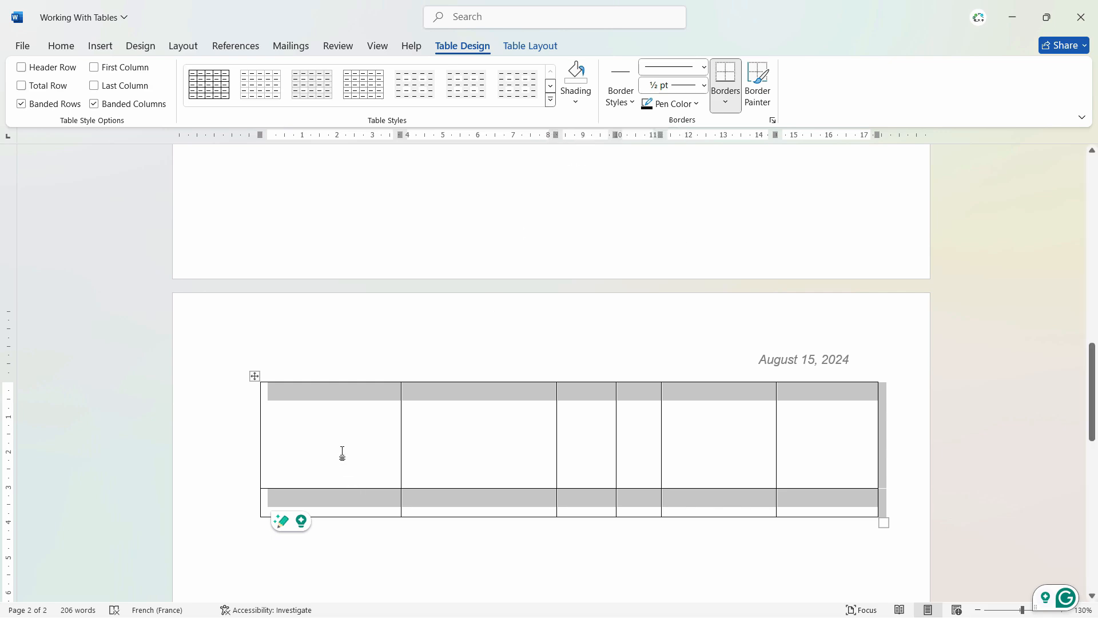
# - Delete the drawn table and return to the product sales list
pyautogui.rightClick(254, 376)
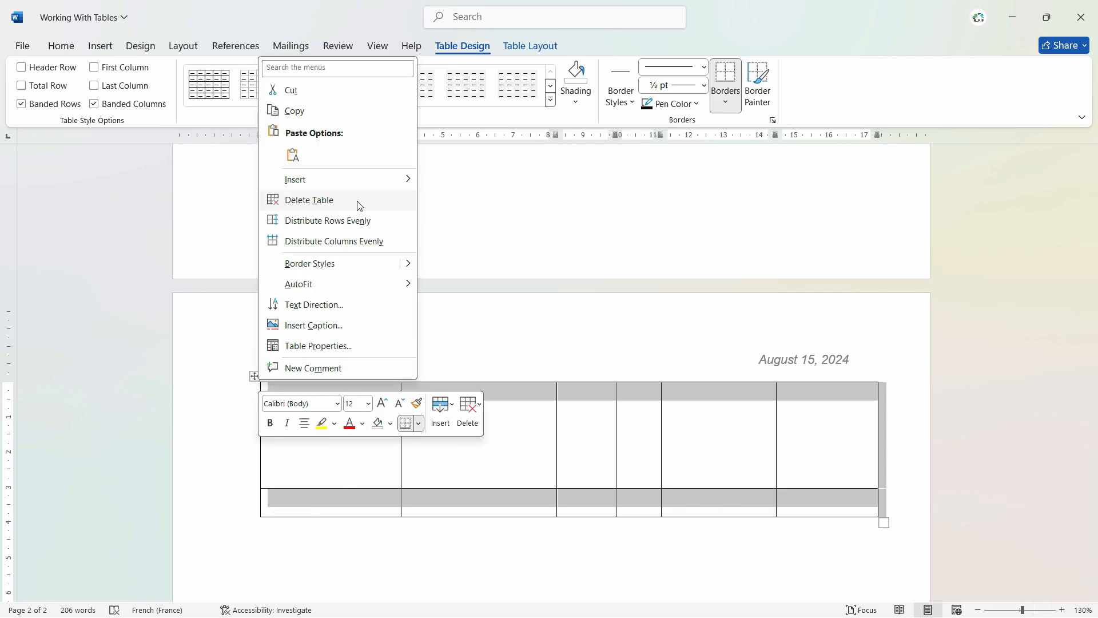
pyautogui.click(360, 200)
pyautogui.scroll(8, 572, 401)
pyautogui.scroll(-3, 636, 432)
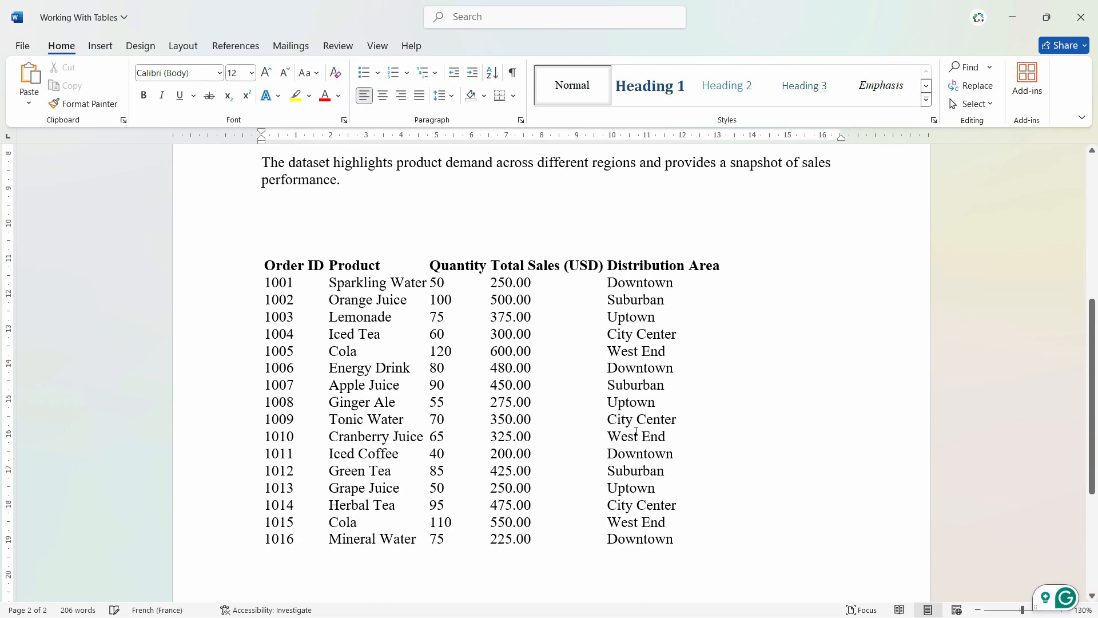
# - Add a line below order 1001 in the sales list with the tab-separated entries 1525, sddff and 3
pyautogui.scroll(-1, 636, 432)
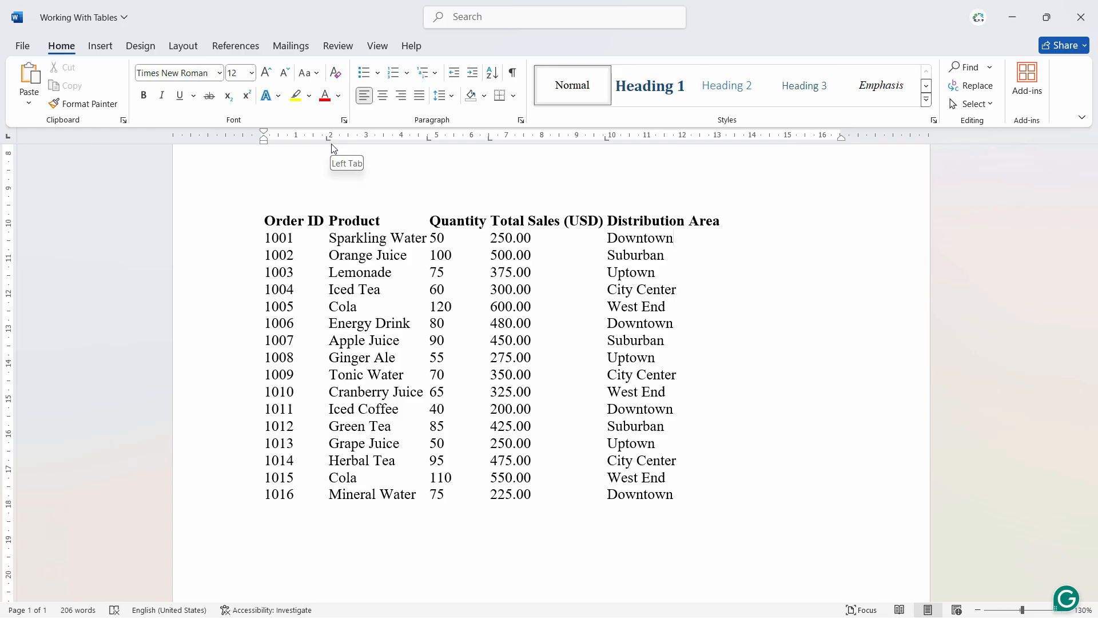
pyautogui.click(379, 47)
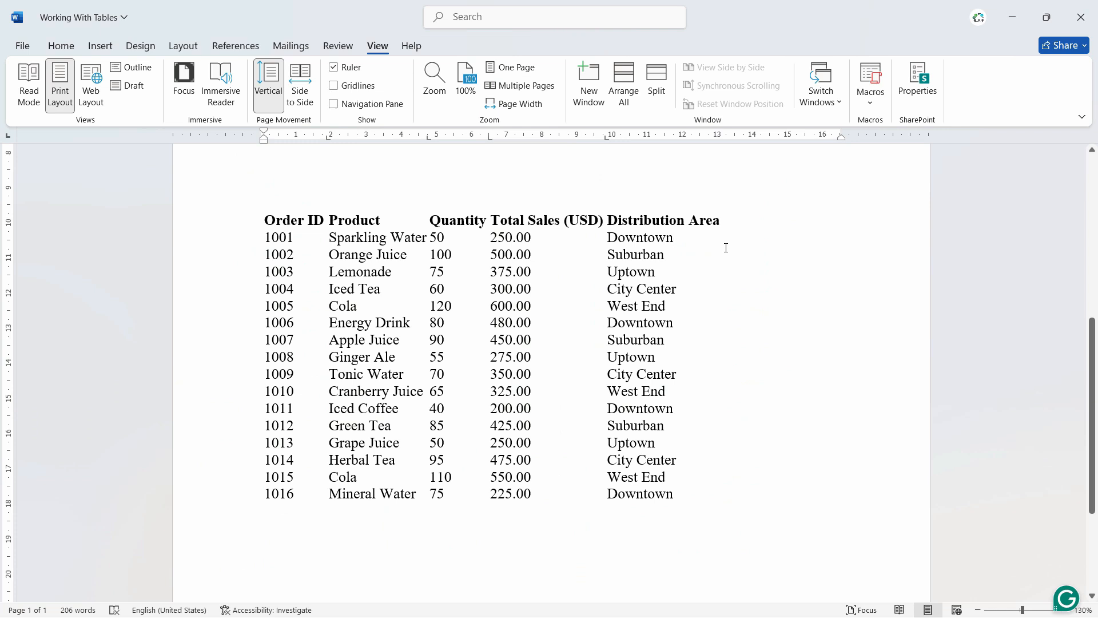
pyautogui.click(726, 247)
pyautogui.press('Return')
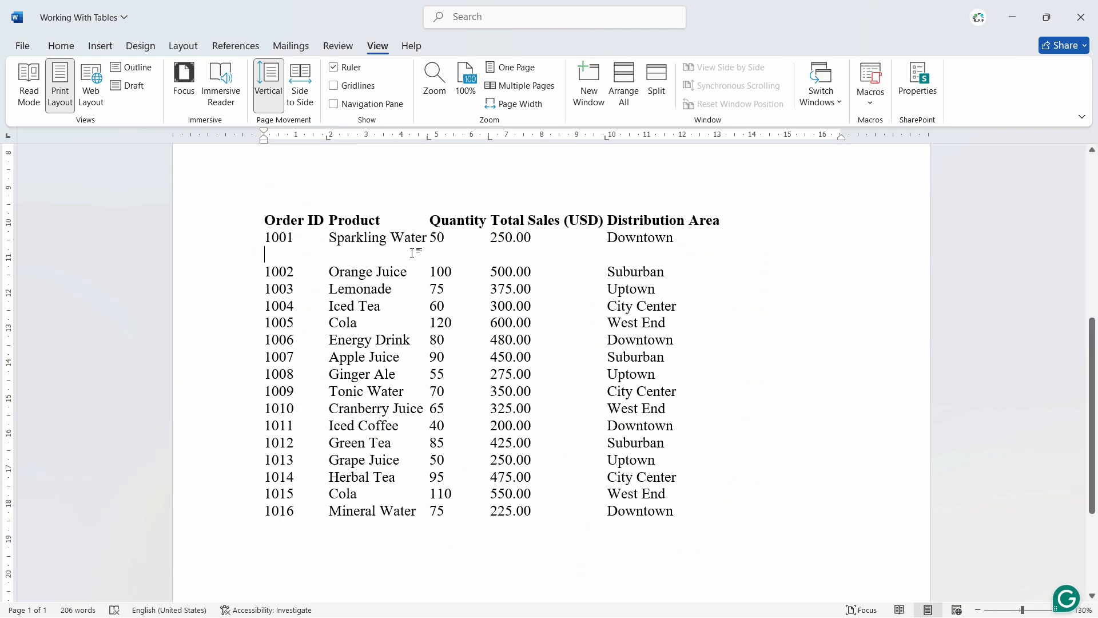
pyautogui.write('1525')
pyautogui.write('sddff')
pyautogui.press('Tab')
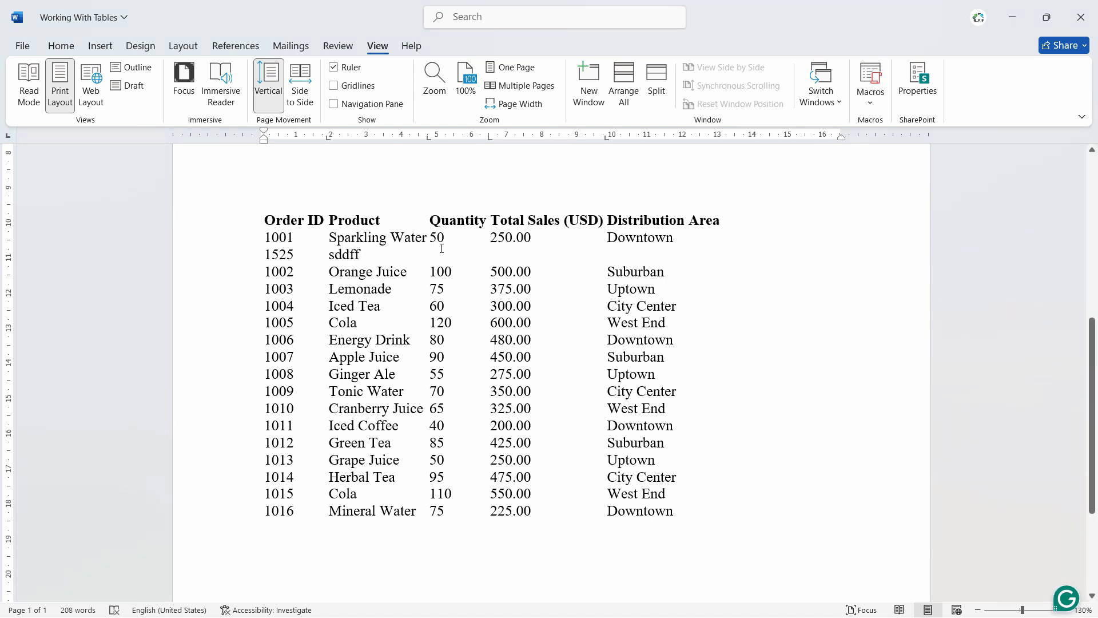
pyautogui.write('3')
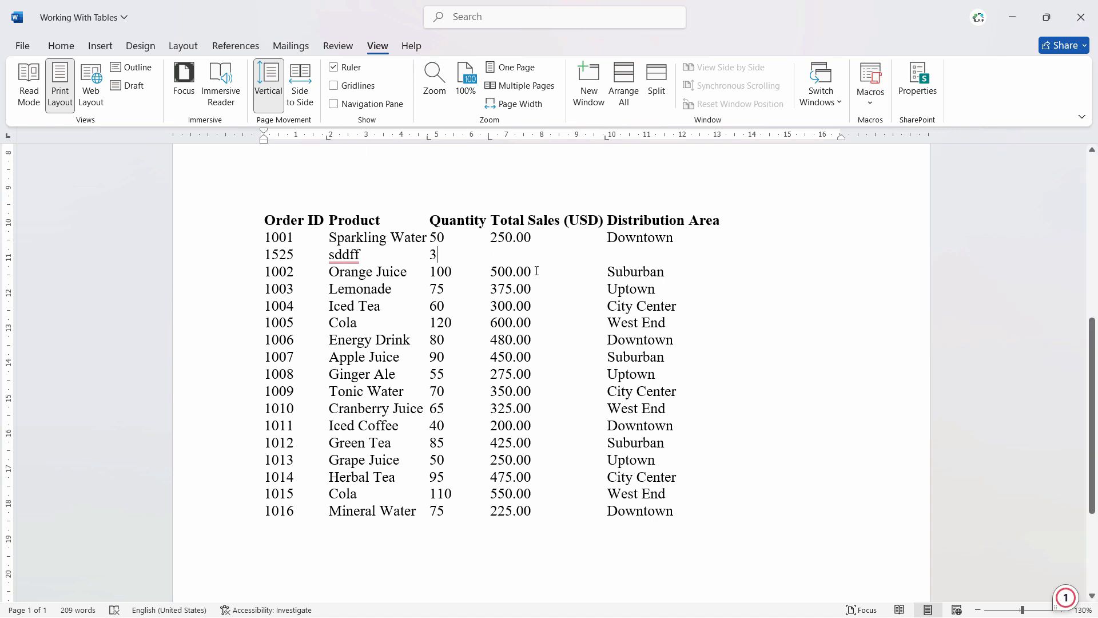
# - Delete the whole test line below order 1001 from the sales list
pyautogui.moveTo(691, 256); pyautogui.dragTo(332, 255)
pyautogui.press('BackSpace')
pyautogui.press('BackSpace')
pyautogui.press('BackSpace')
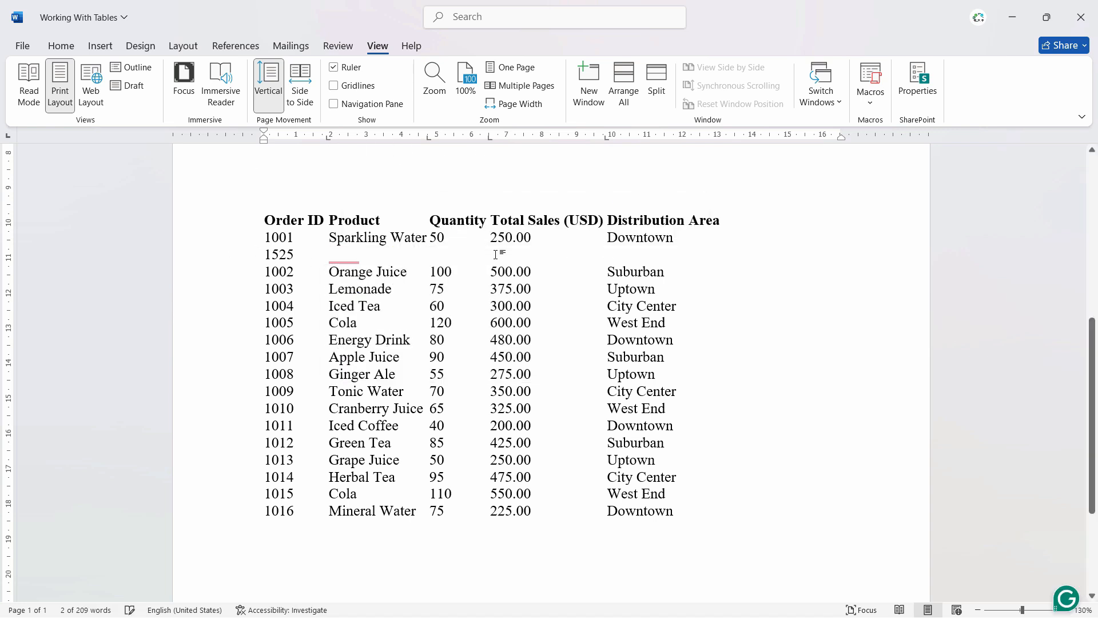
pyautogui.press('BackSpace')
pyautogui.press('BackSpace')
pyautogui.press('BackSpace')
pyautogui.press('BackSpace')
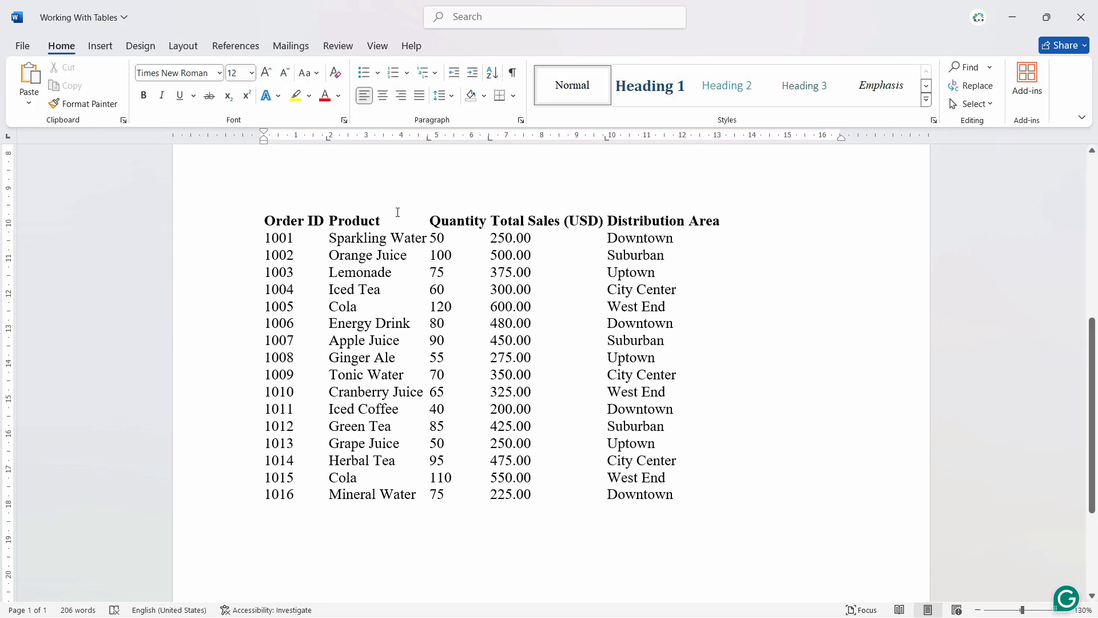
# - Show the formatting marks and add a new last line containing six tab characters below the sales list
pyautogui.click(515, 74)
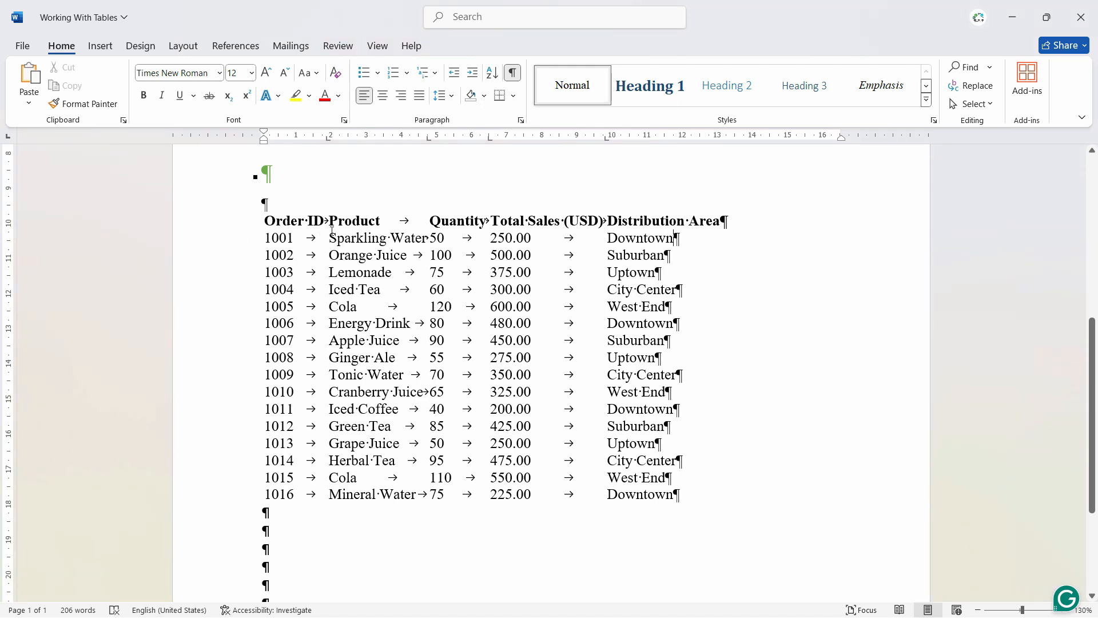
pyautogui.click(400, 552)
pyautogui.scroll(-4, 400, 551)
pyautogui.click(312, 433)
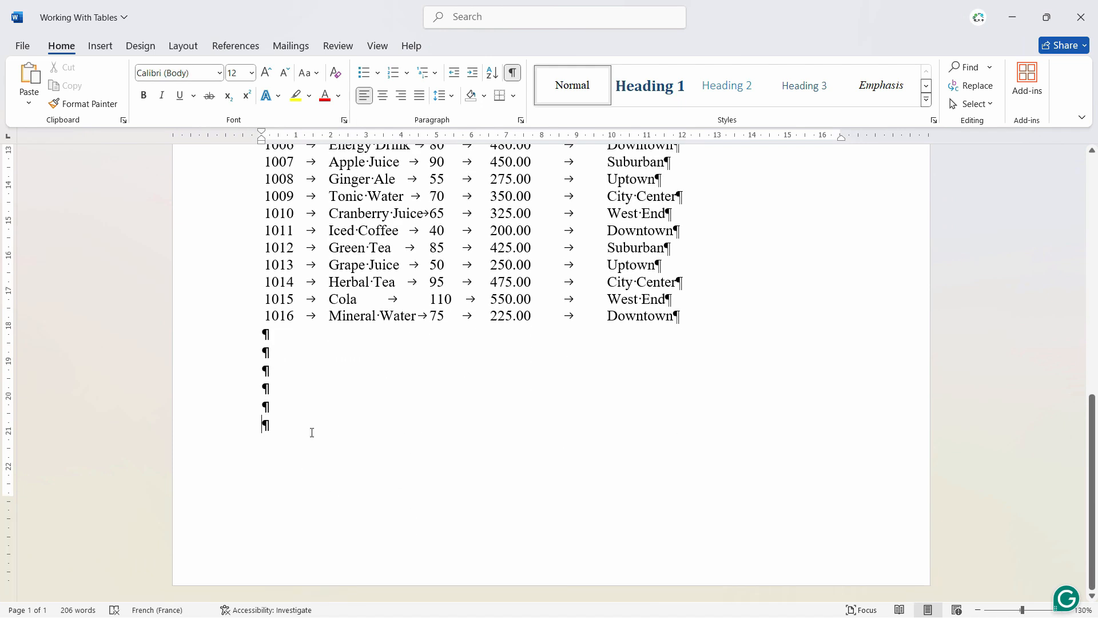
pyautogui.press('Return')
pyautogui.press('Tab')
pyautogui.press('Tab')
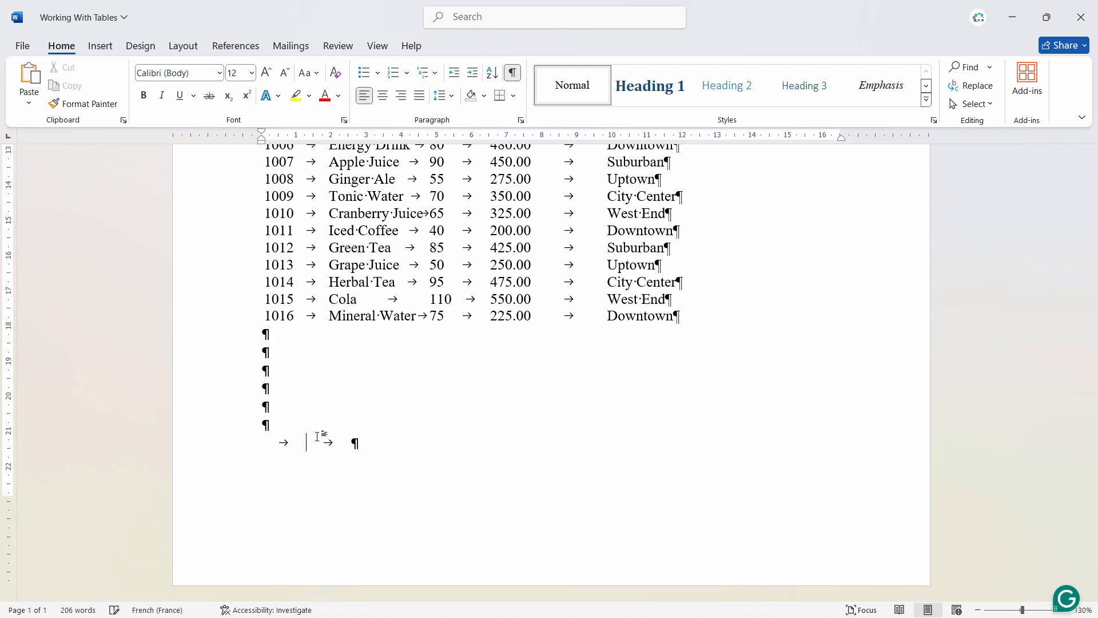
pyautogui.press('Tab')
pyautogui.press('Tab')
pyautogui.press('Tab')
pyautogui.press('Tab')
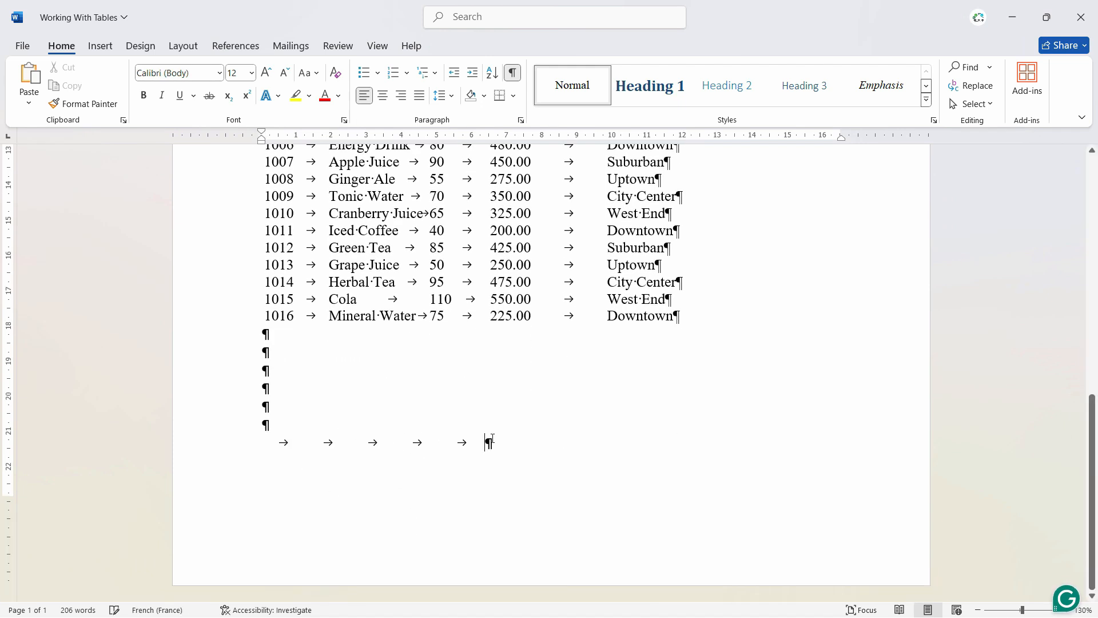
# - Select the line of tab characters below the list and hide the formatting marks
pyautogui.moveTo(549, 444); pyautogui.dragTo(200, 446)
pyautogui.scroll(4, 403, 467)
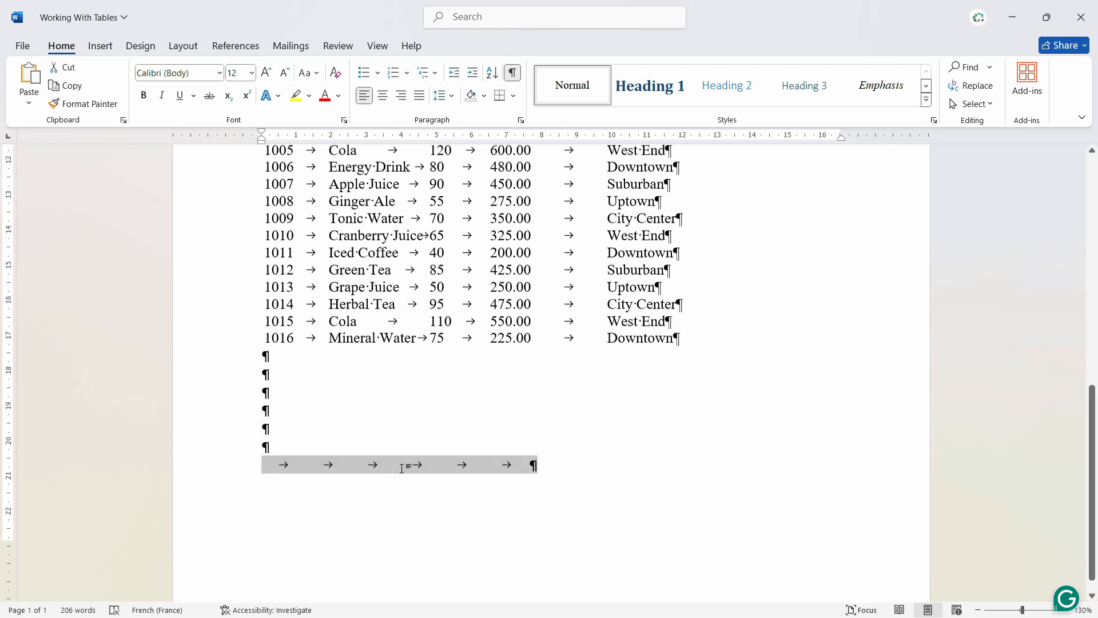
pyautogui.rightClick(403, 469)
pyautogui.click(731, 370)
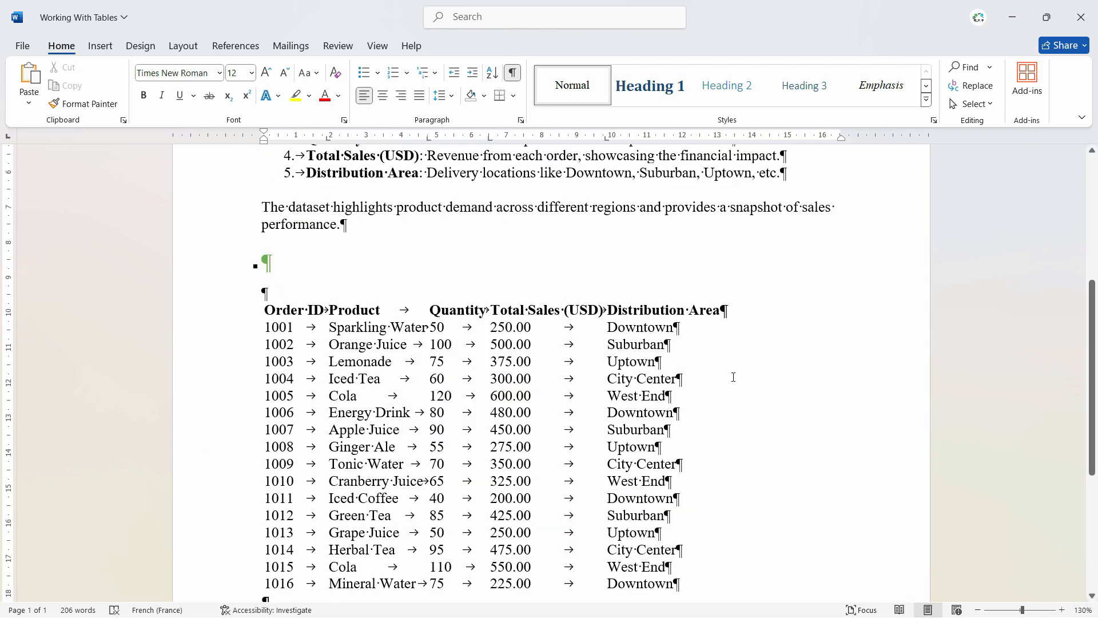
pyautogui.scroll(-4, 730, 375)
pyautogui.click(512, 72)
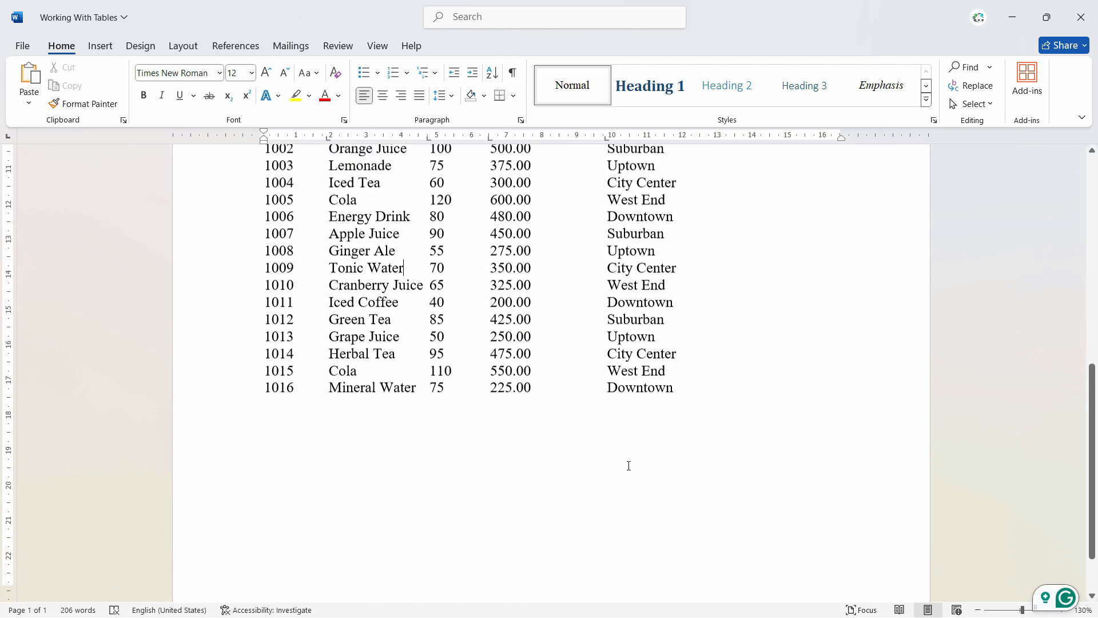
# - Convert the whole sales list to a five-column table, separating text at tabs and using automatic fixed column width
pyautogui.scroll(5, 628, 465)
pyautogui.scroll(-4, 627, 458)
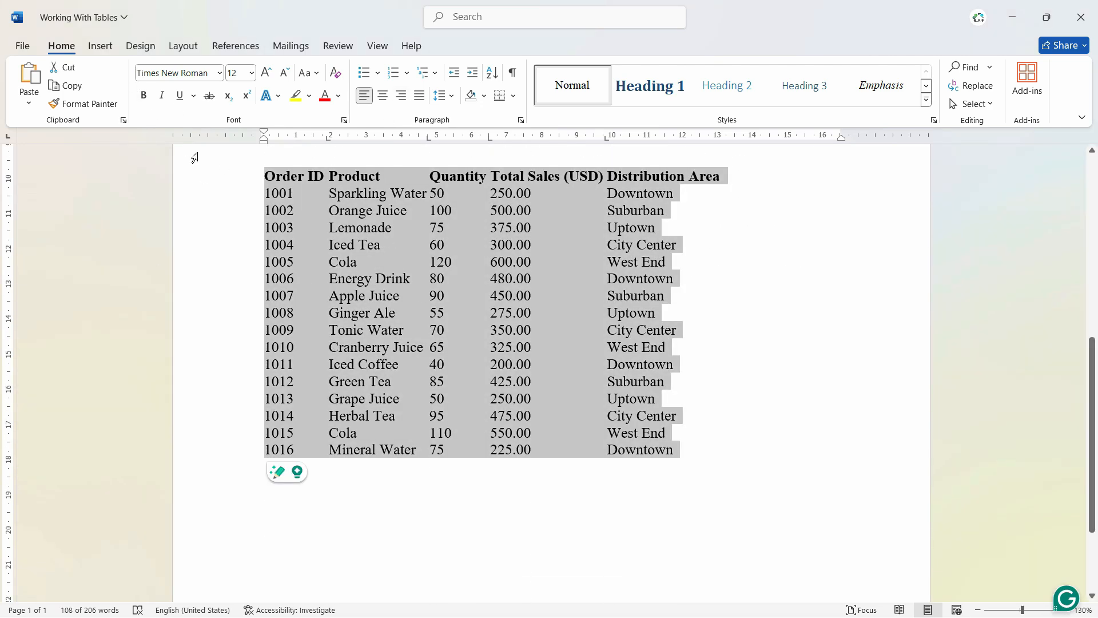
pyautogui.click(103, 48)
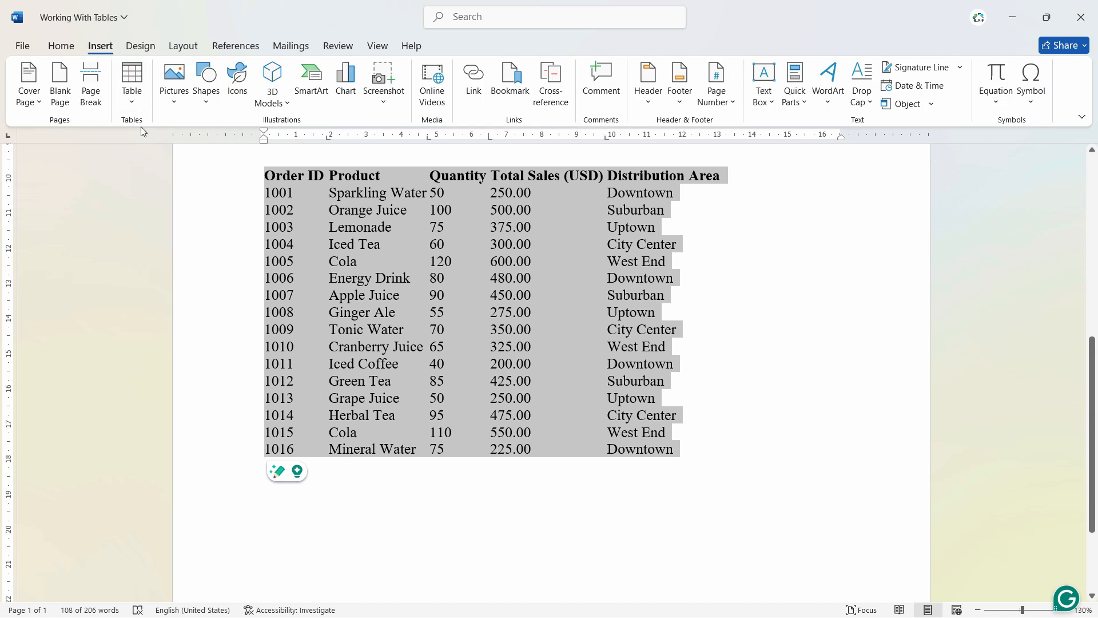
pyautogui.click(131, 86)
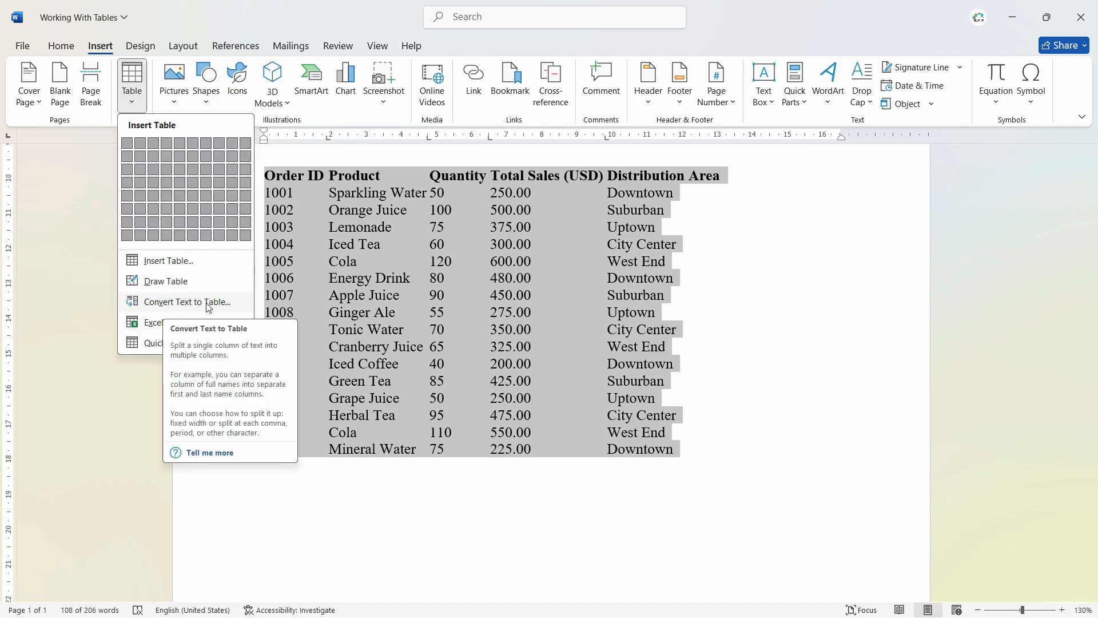
pyautogui.click(189, 301)
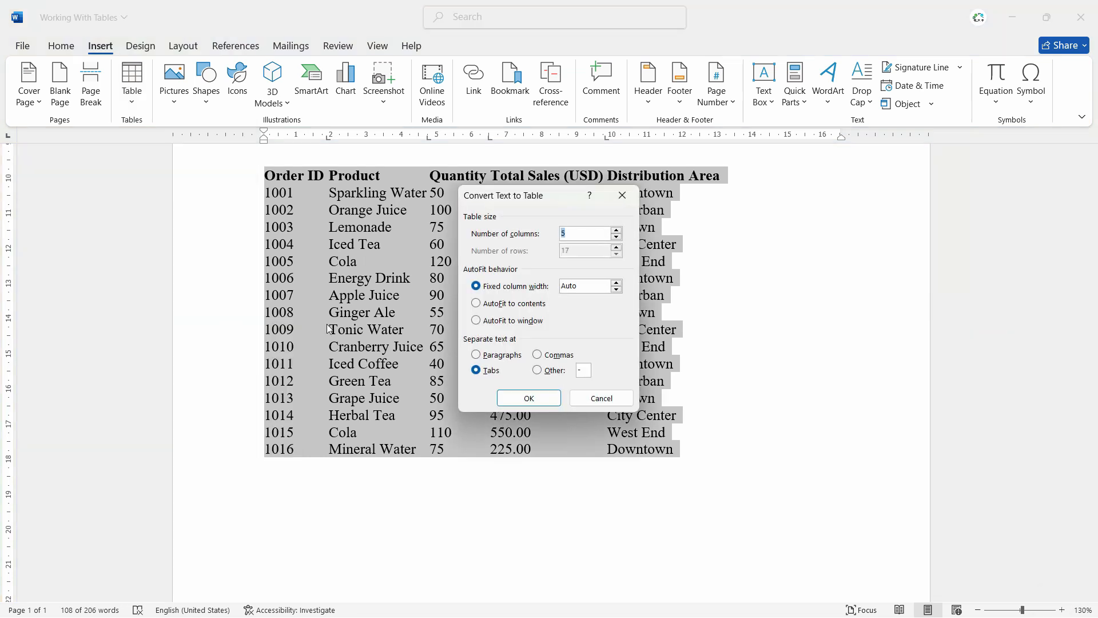
pyautogui.moveTo(513, 198); pyautogui.dragTo(429, 146)
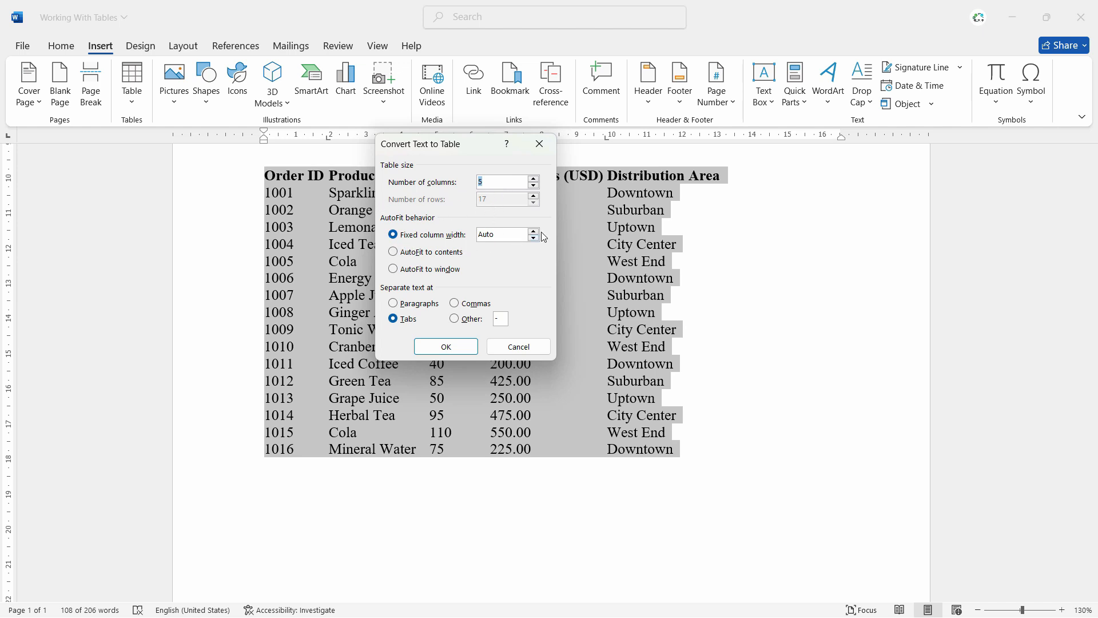
pyautogui.click(412, 259)
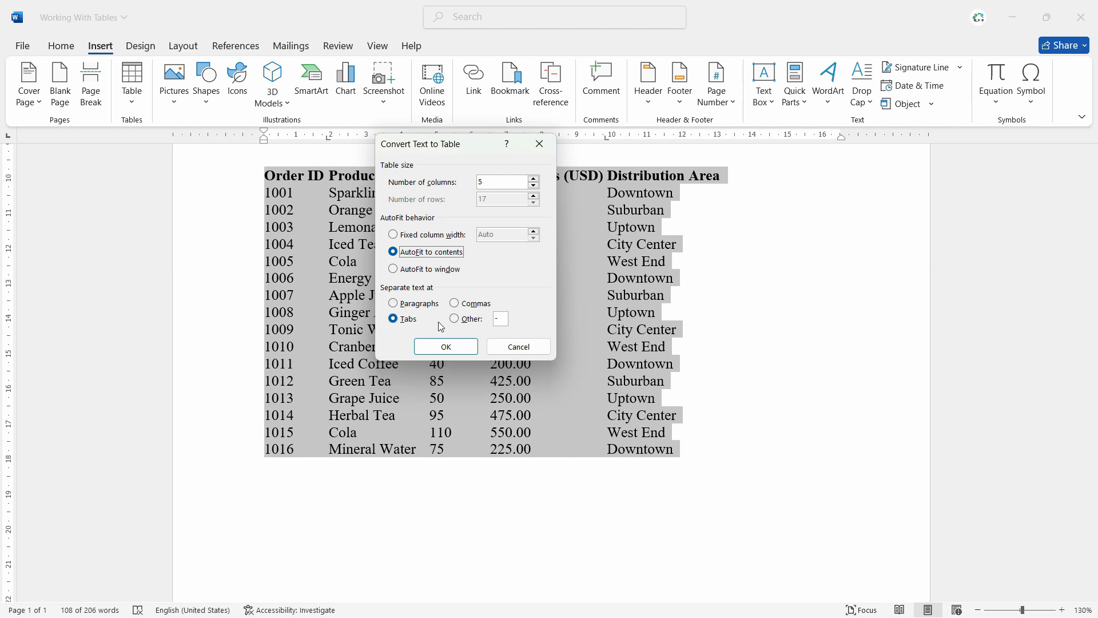
pyautogui.click(434, 235)
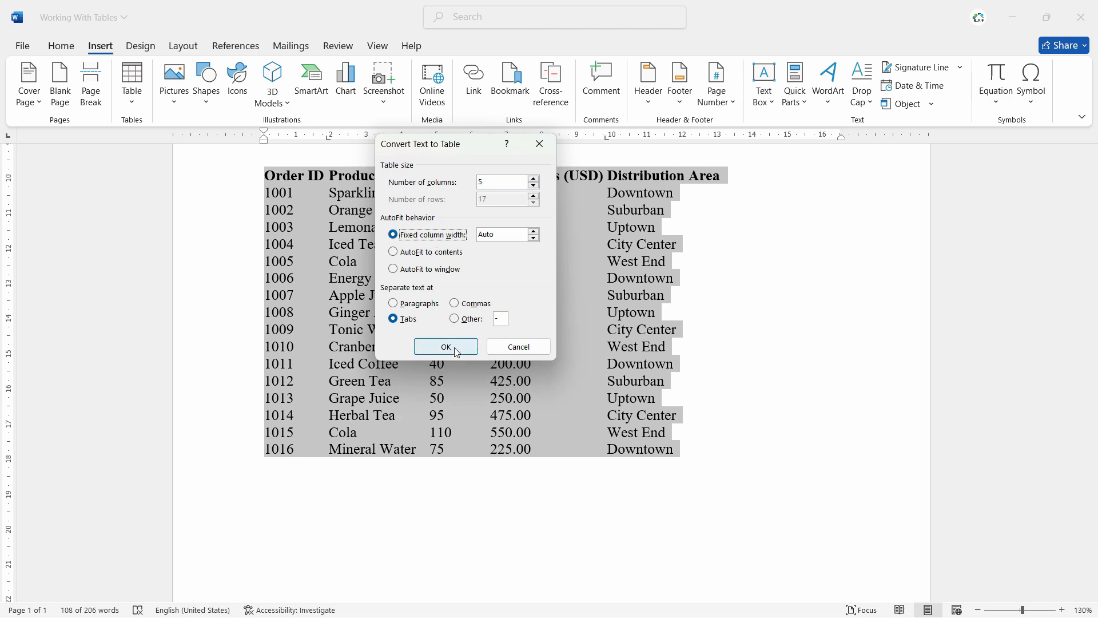
pyautogui.click(446, 346)
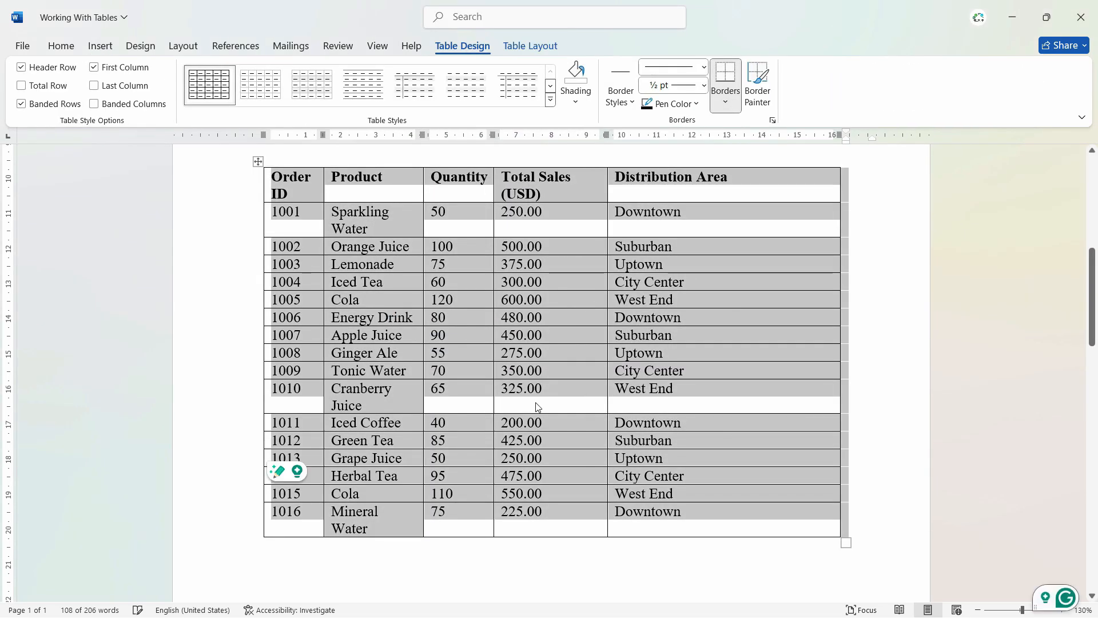
# - Widen the Product column by about 0.7 cm so each product name fits on one line
pyautogui.click(522, 389)
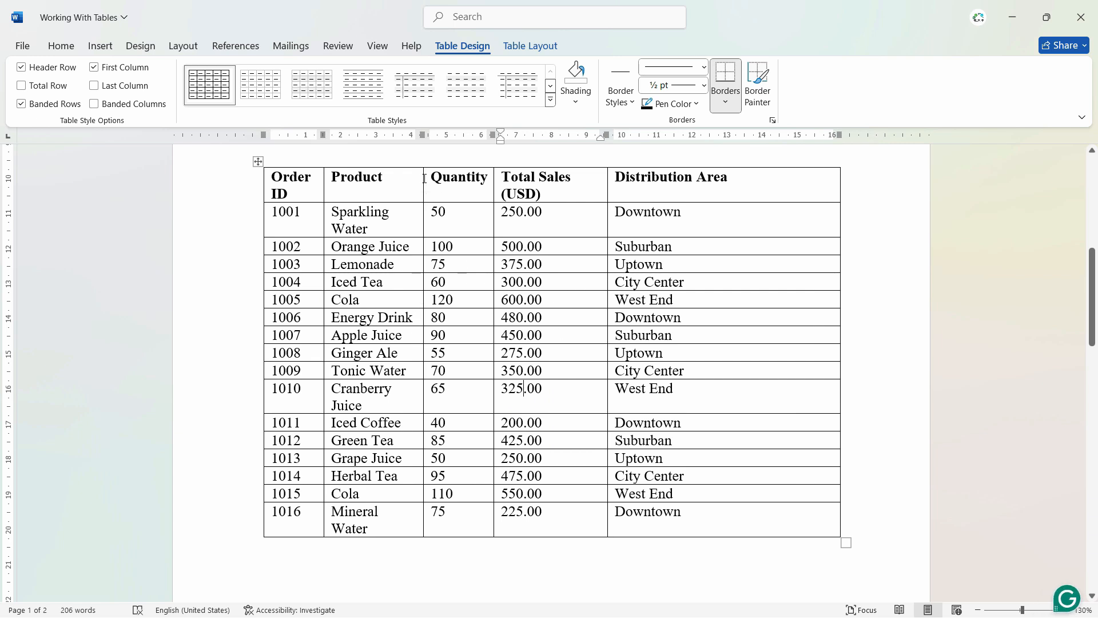
pyautogui.moveTo(424, 178); pyautogui.dragTo(450, 179)
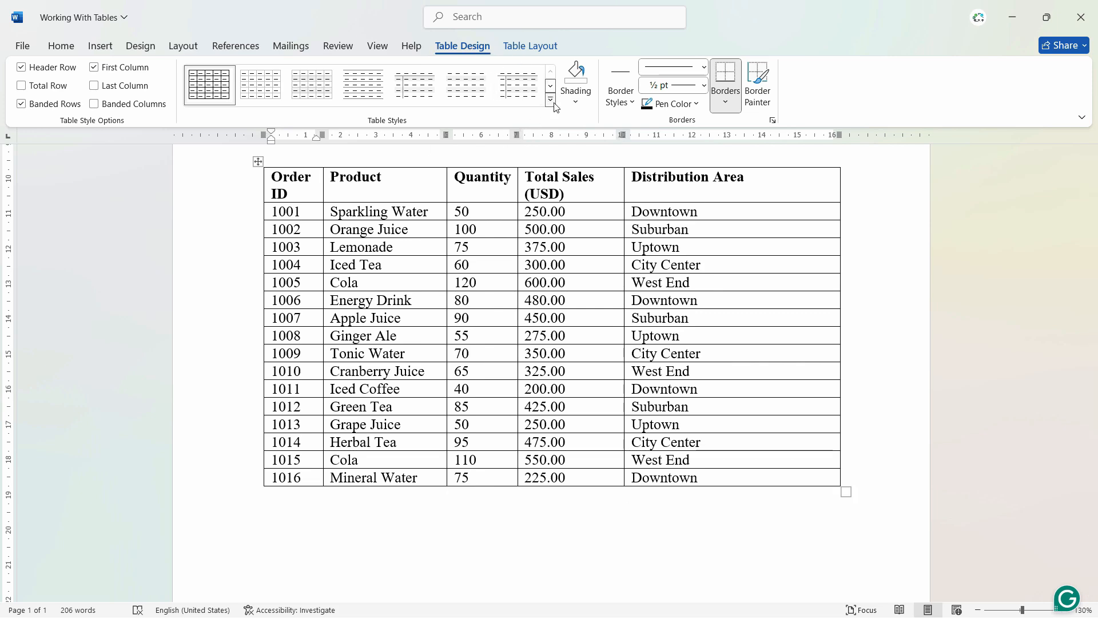
# - Apply the dark blue grid table style with a solid header row and light blue banded rows to the sales table
pyautogui.click(550, 100)
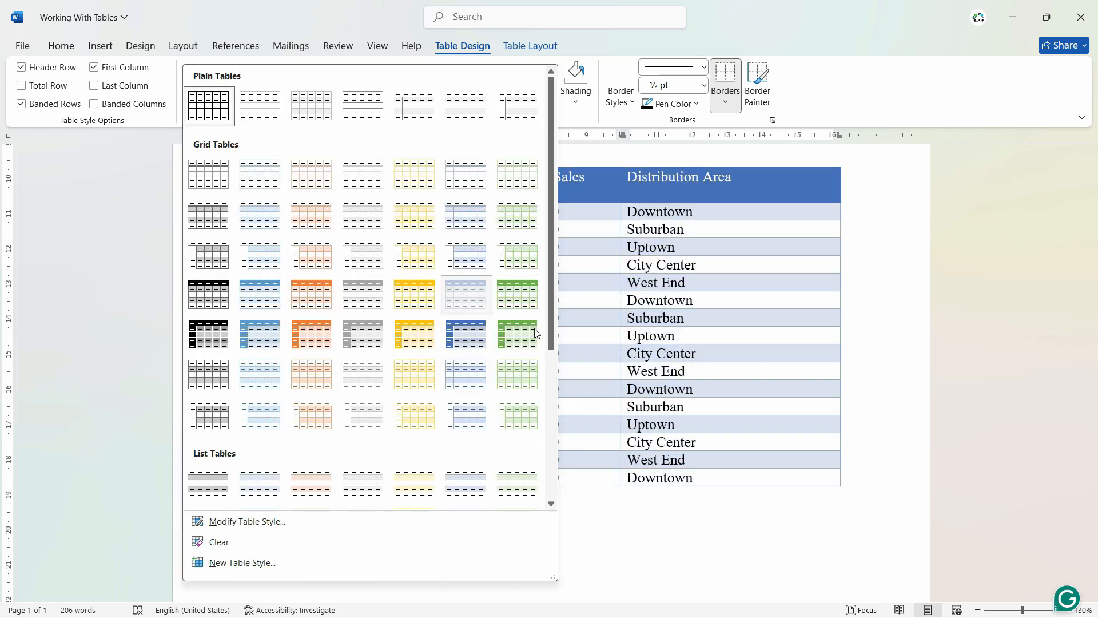
pyautogui.click(472, 303)
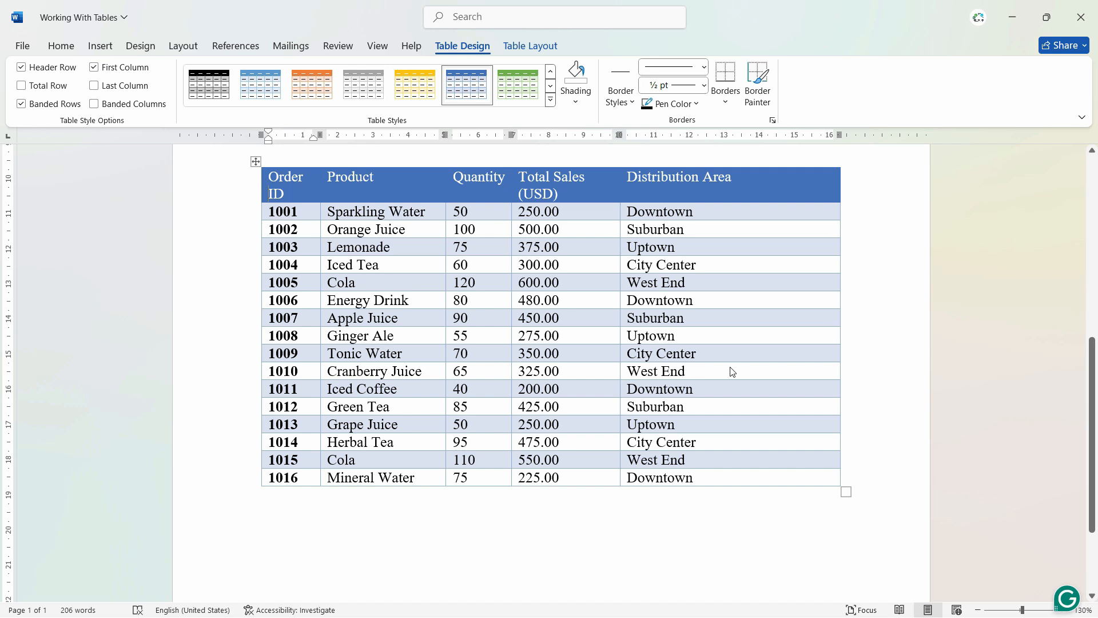
pyautogui.click(730, 368)
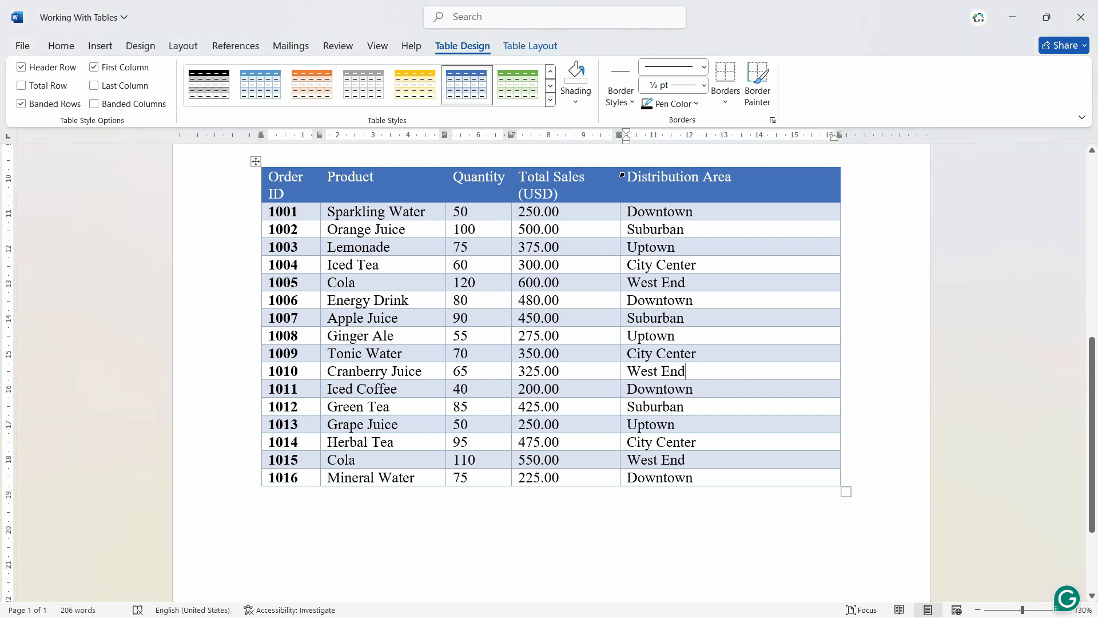
# - Convert the whole sales table to text separated with tabs, and undo both the conversion and the blue table style
pyautogui.click(540, 215)
pyautogui.click(255, 162)
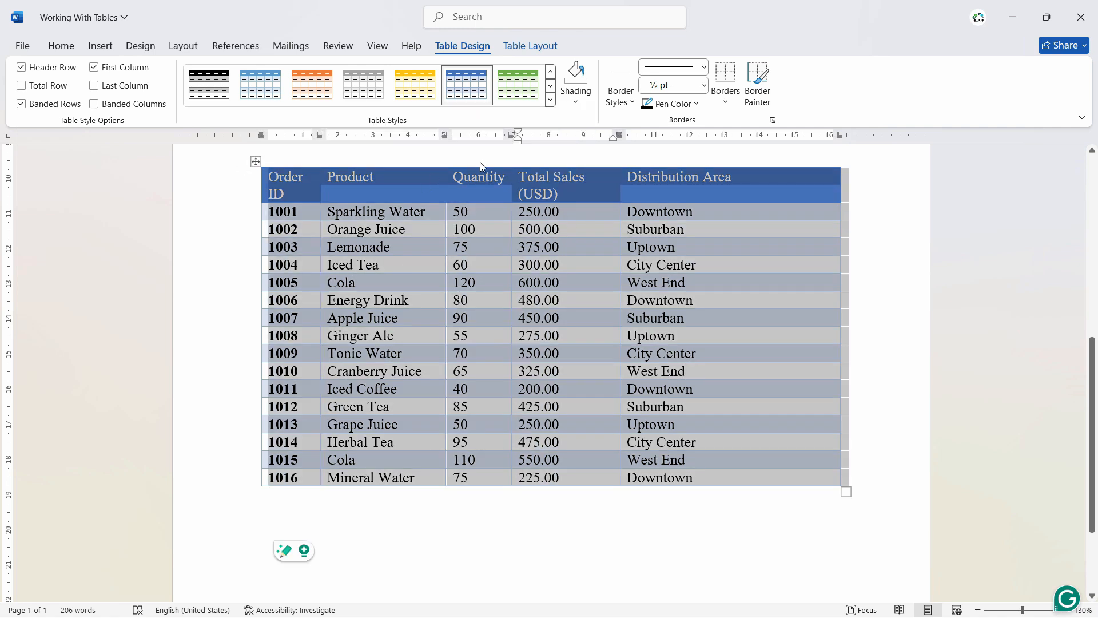
pyautogui.click(554, 43)
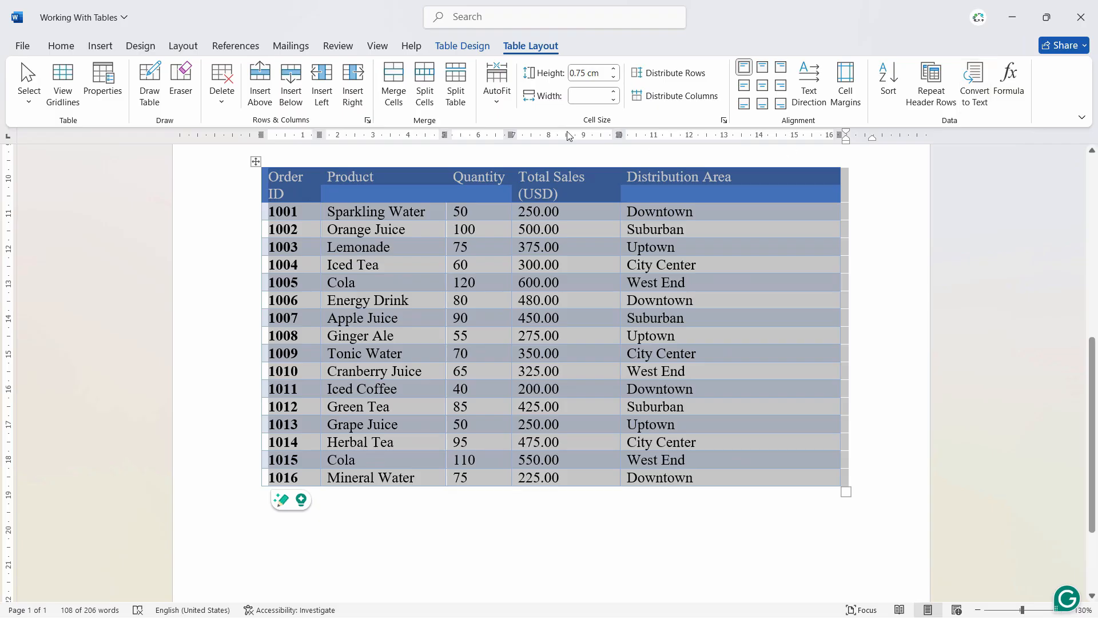
pyautogui.click(988, 85)
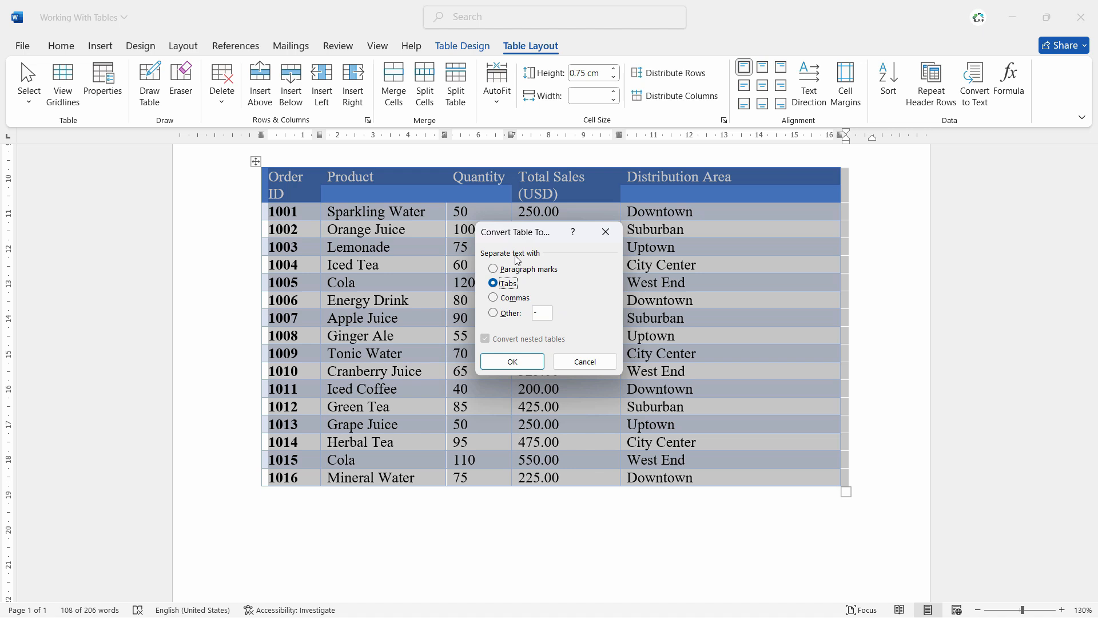
pyautogui.click(525, 366)
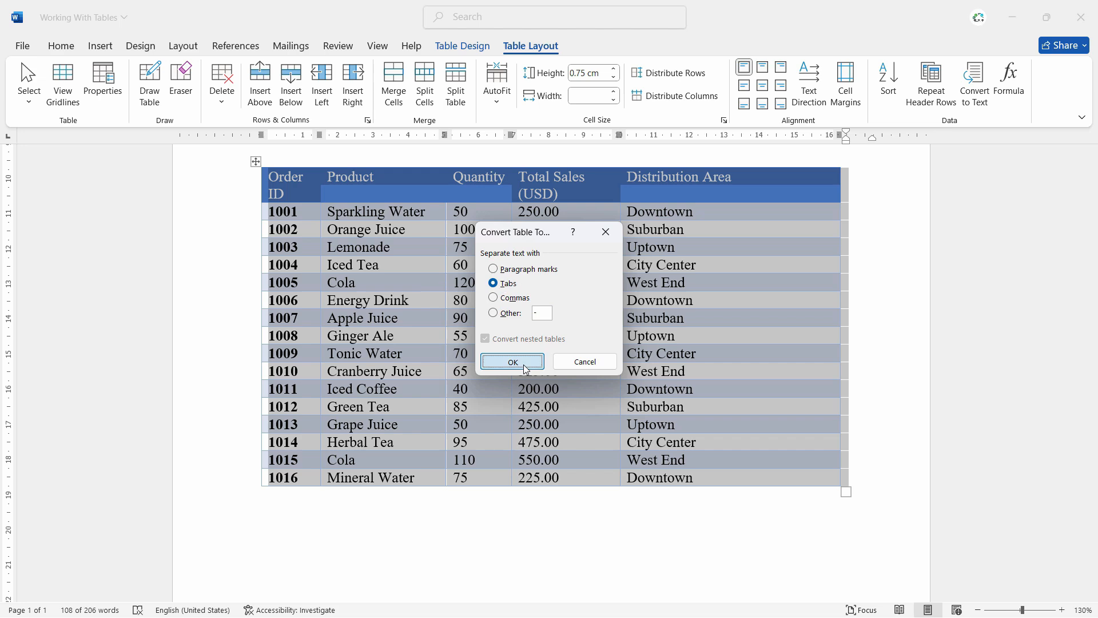
pyautogui.click(708, 453)
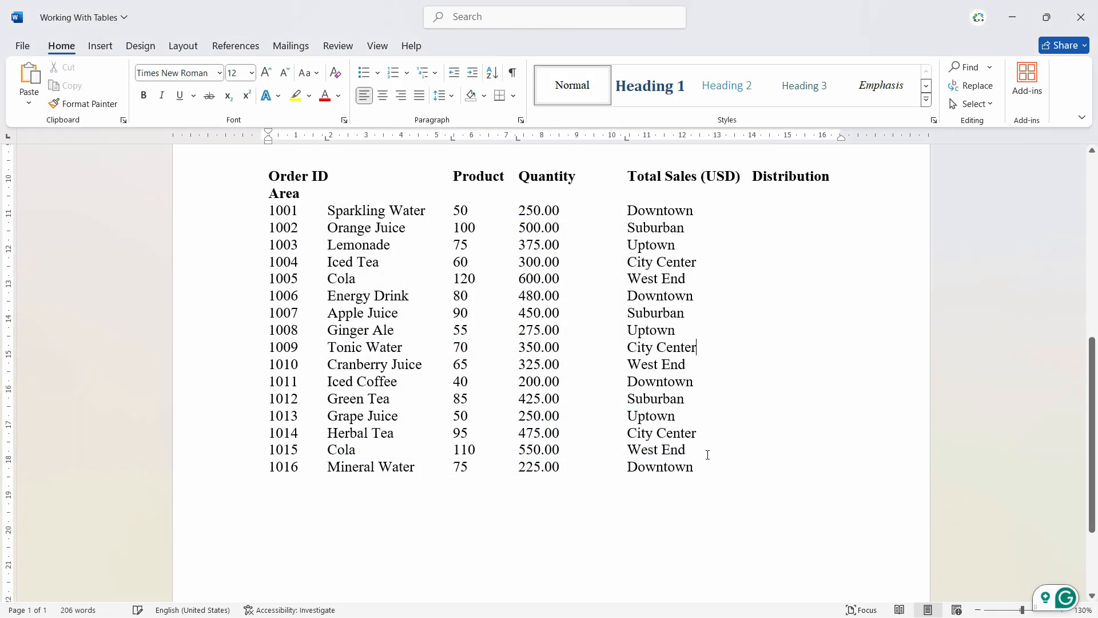
pyautogui.hotkey('ctrl', 'z')
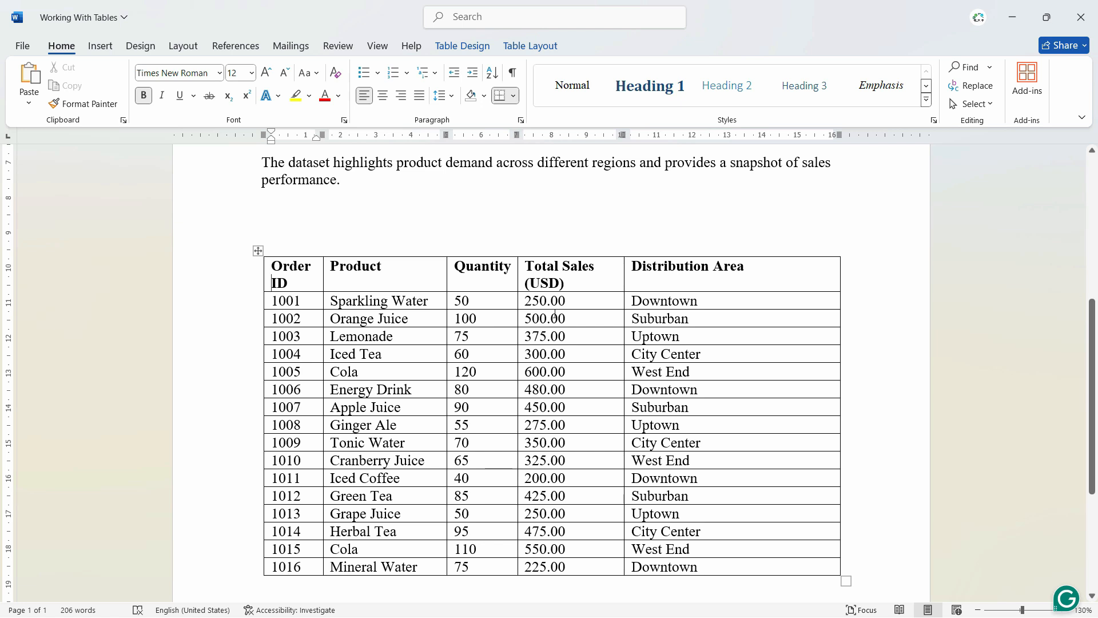
# - Select these non-adjacent cells together: order 1003's total sales, Sparkling Water, Energy Drink and order 1009's distribution area
pyautogui.tripleClick(555, 338)
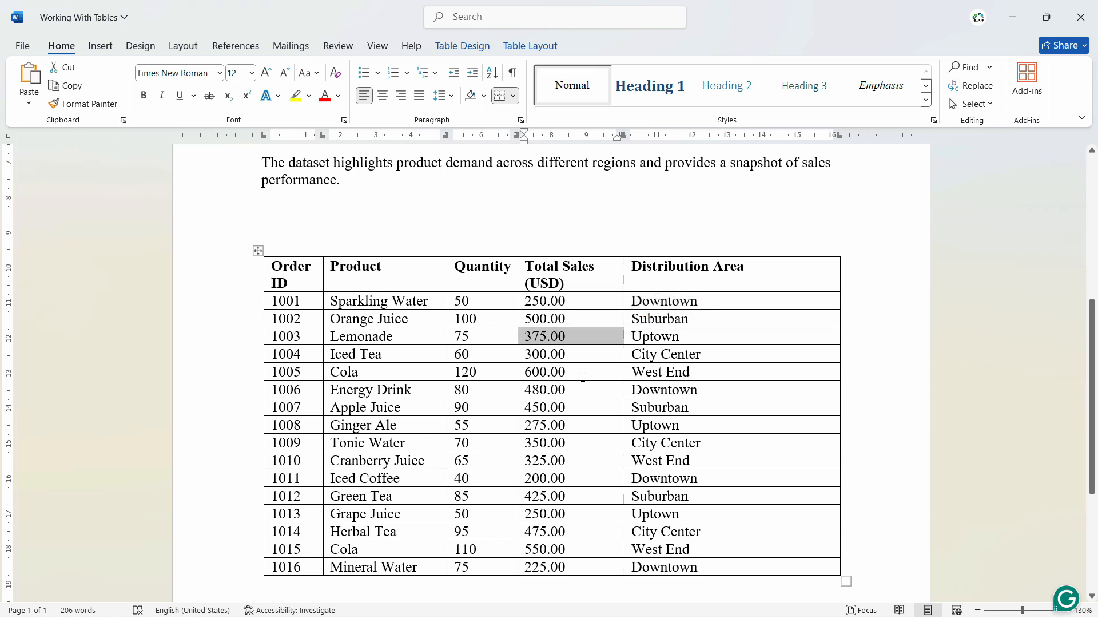
pyautogui.keyDown('ctrl'); pyautogui.tripleClick(386, 301); pyautogui.keyUp('ctrl')
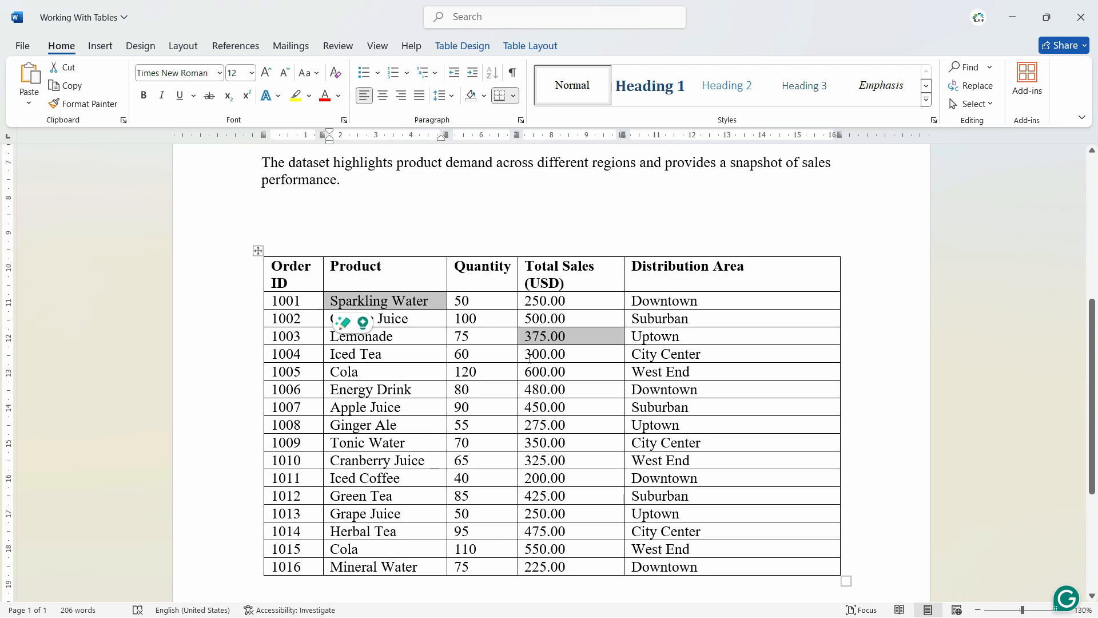
pyautogui.keyDown('ctrl'); pyautogui.tripleClick(412, 392); pyautogui.keyUp('ctrl')
pyautogui.keyDown('ctrl'); pyautogui.tripleClick(667, 443); pyautogui.keyUp('ctrl')
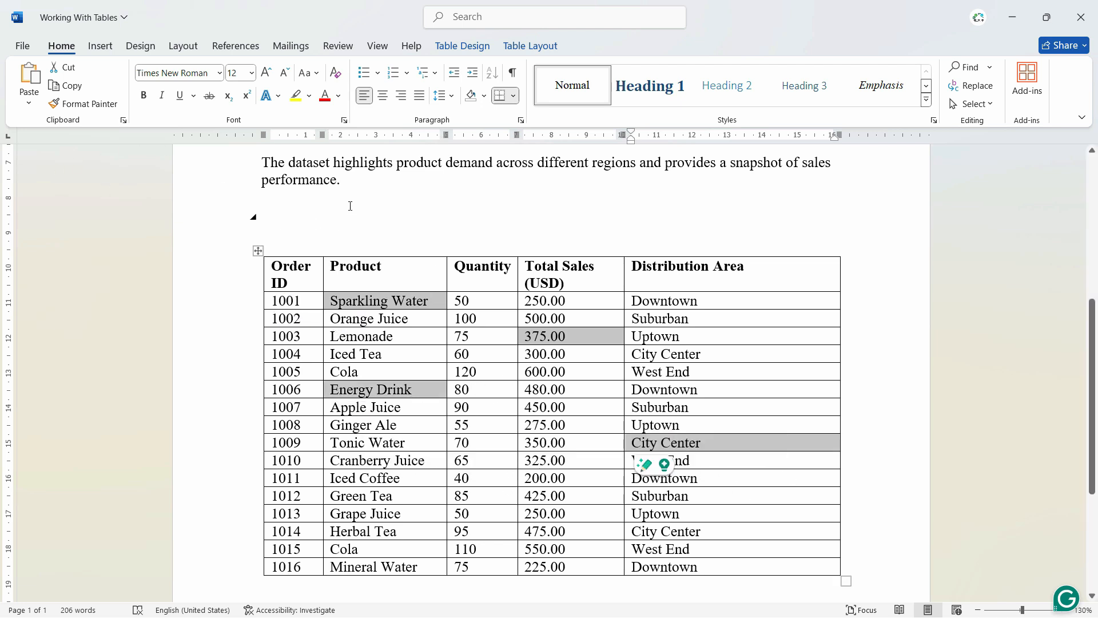
# - Make the four selected cells bold, try a yellow text highlight on them and undo that highlight
pyautogui.click(145, 96)
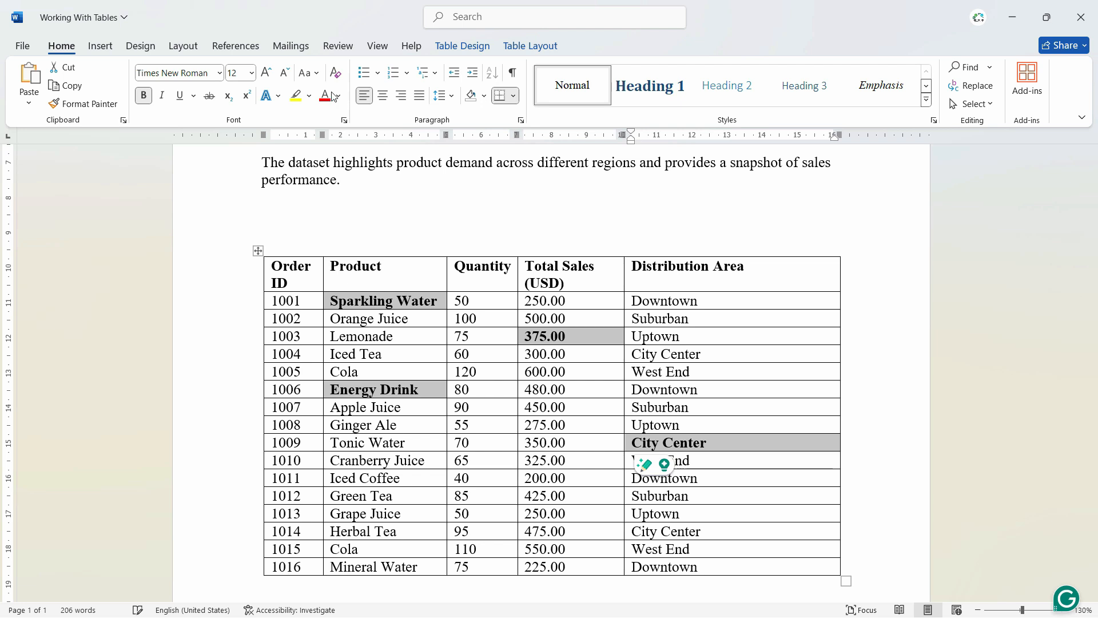
pyautogui.click(296, 97)
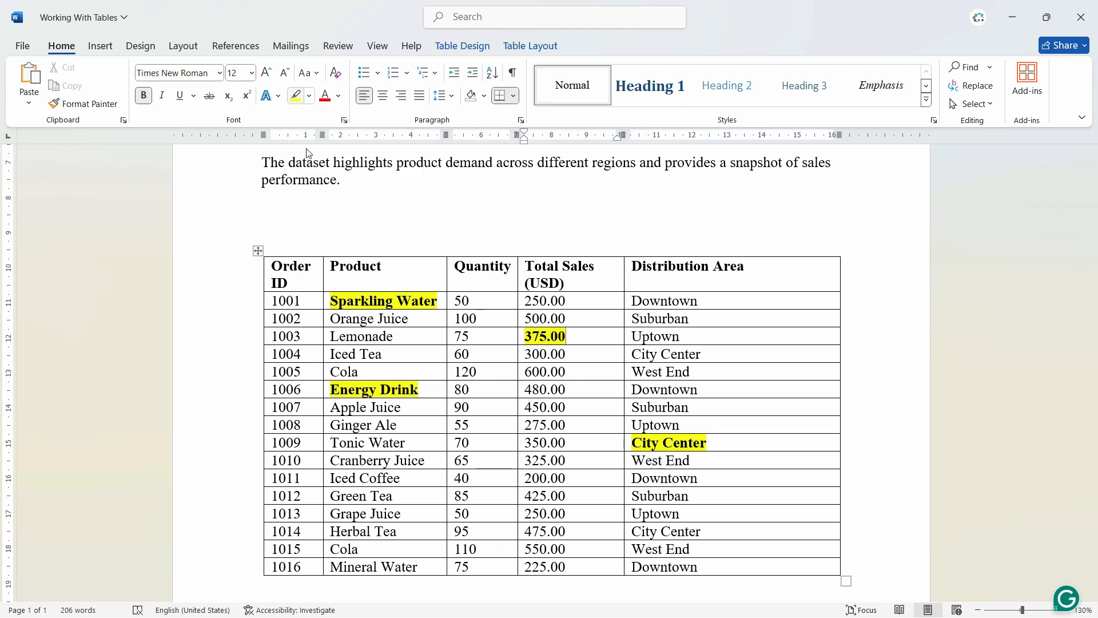
pyautogui.click(573, 358)
pyautogui.hotkey('ctrl', 'z')
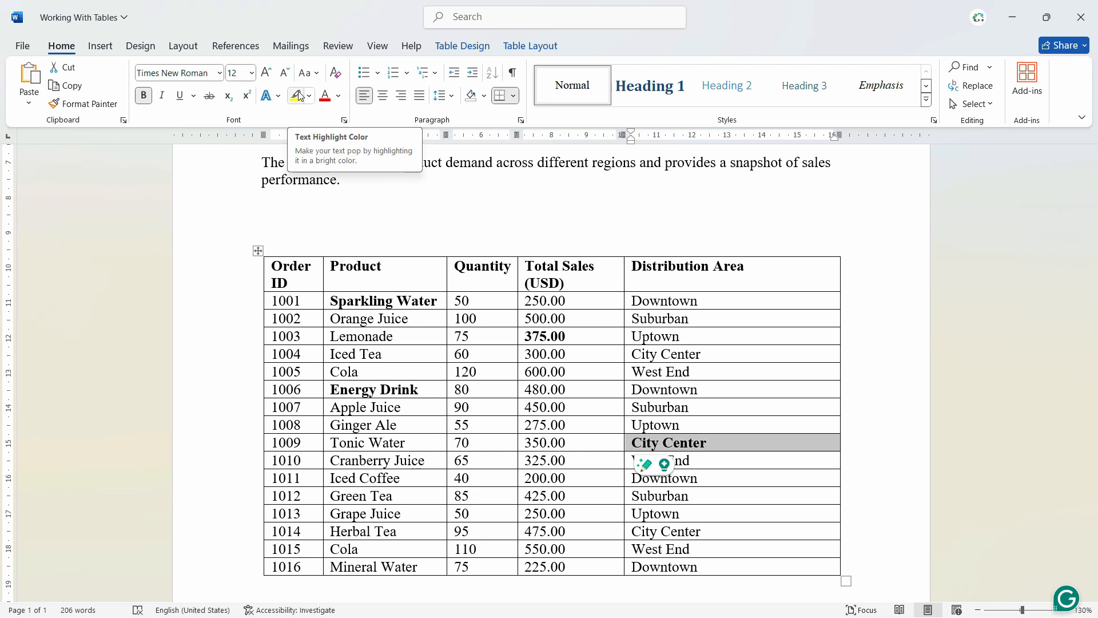
# - Shade the Sparkling Water, Energy Drink, 375.00 total sales and order 1009 City Center cells yellow
pyautogui.keyDown('ctrl'); pyautogui.doubleClick(375, 302); pyautogui.keyUp('ctrl')
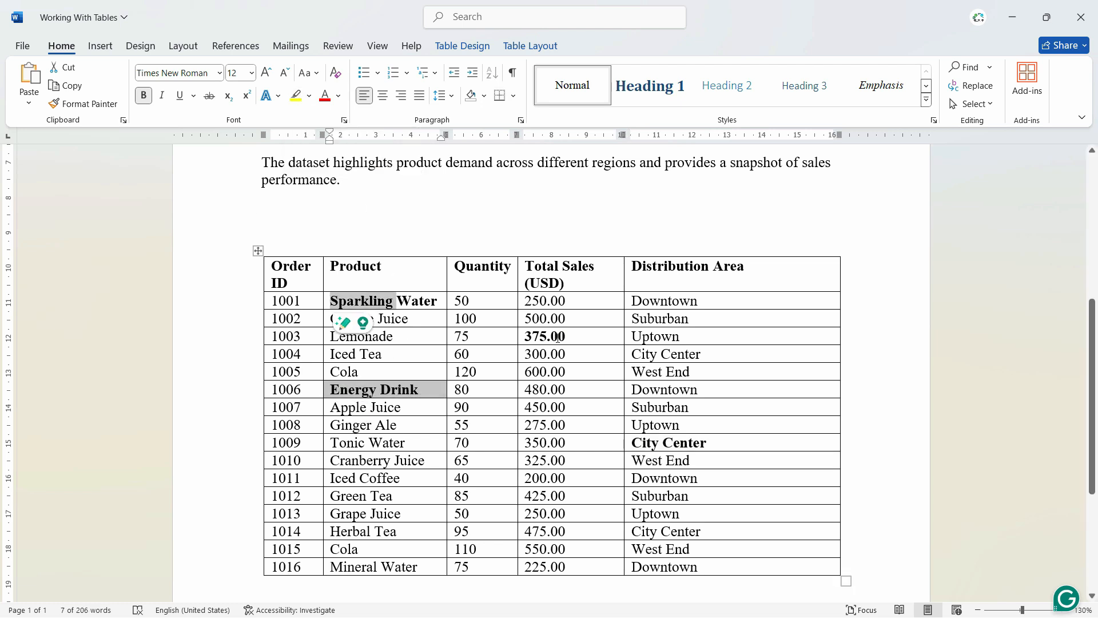
pyautogui.keyDown('ctrl'); pyautogui.tripleClick(558, 338); pyautogui.keyUp('ctrl')
pyautogui.keyDown('ctrl'); pyautogui.tripleClick(687, 443); pyautogui.keyUp('ctrl')
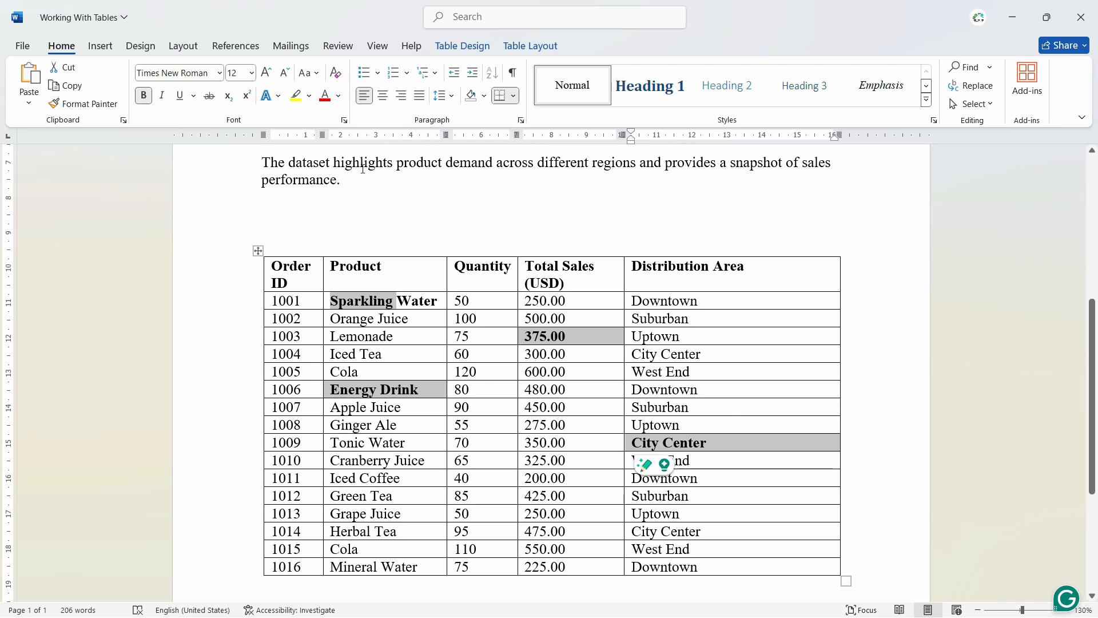
pyautogui.click(484, 96)
pyautogui.click(502, 229)
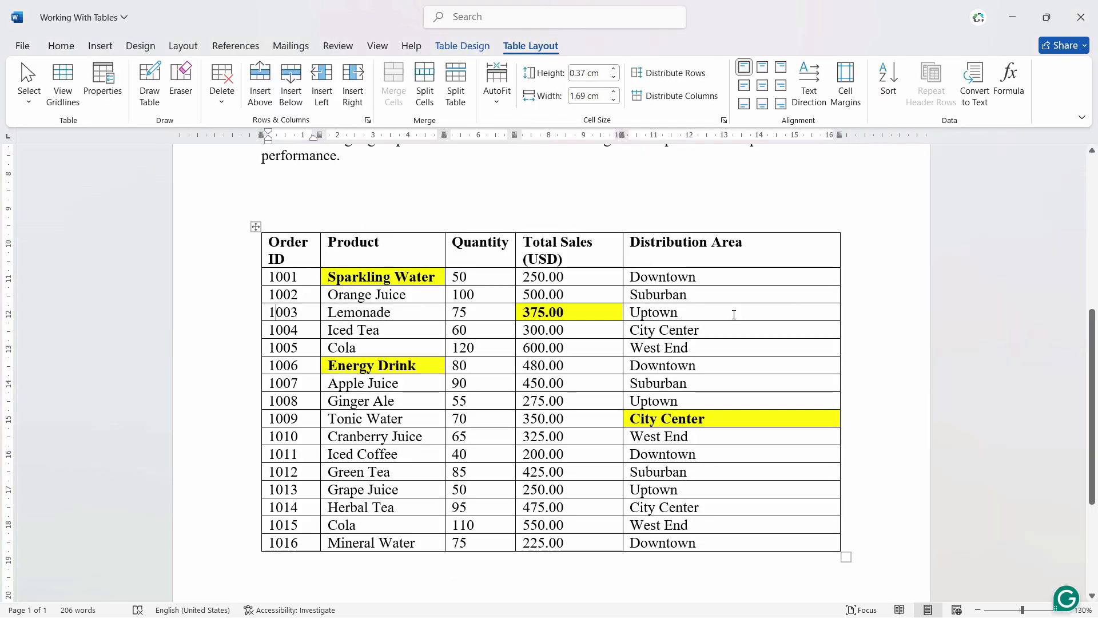
# - Erase the contents and inner cell borders of the order 1003 row with the table Eraser
pyautogui.moveTo(734, 314); pyautogui.dragTo(280, 310)
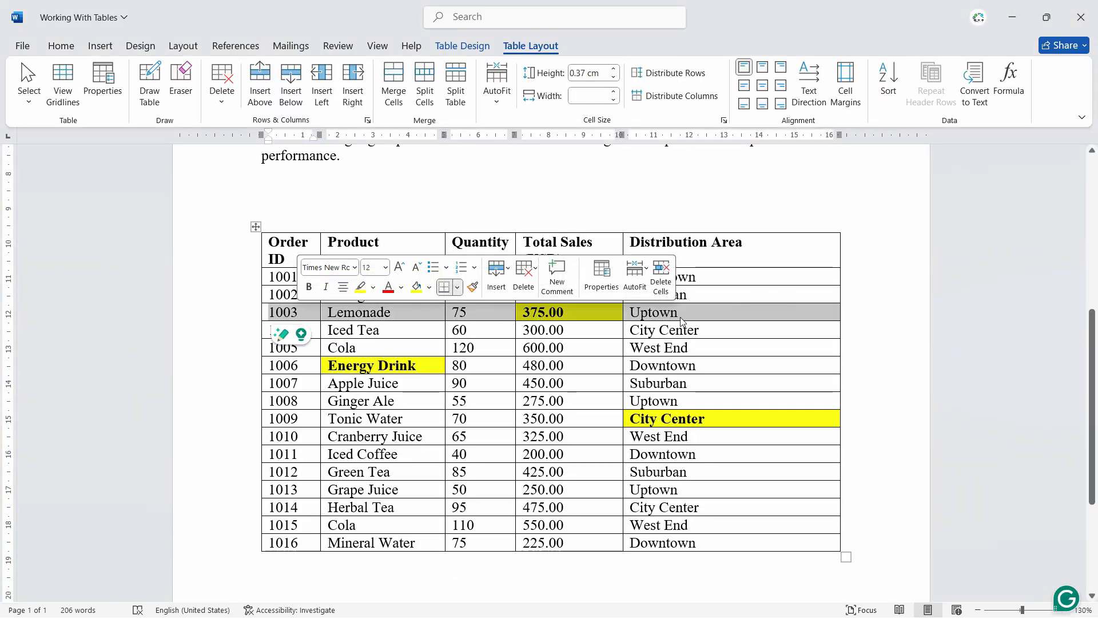
pyautogui.click(703, 316)
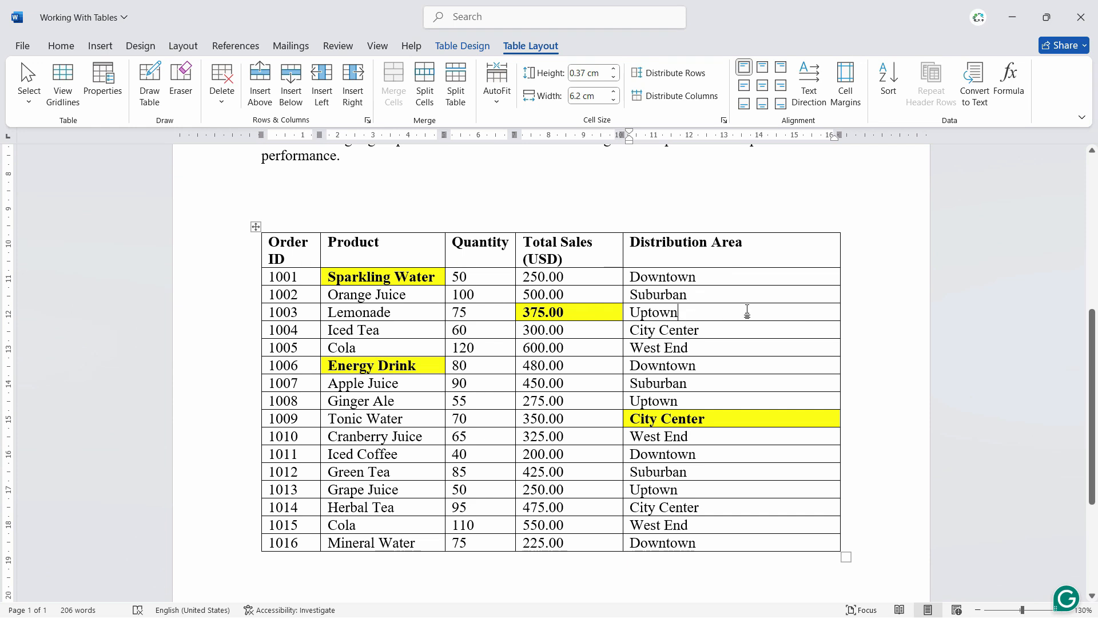
pyautogui.click(181, 80)
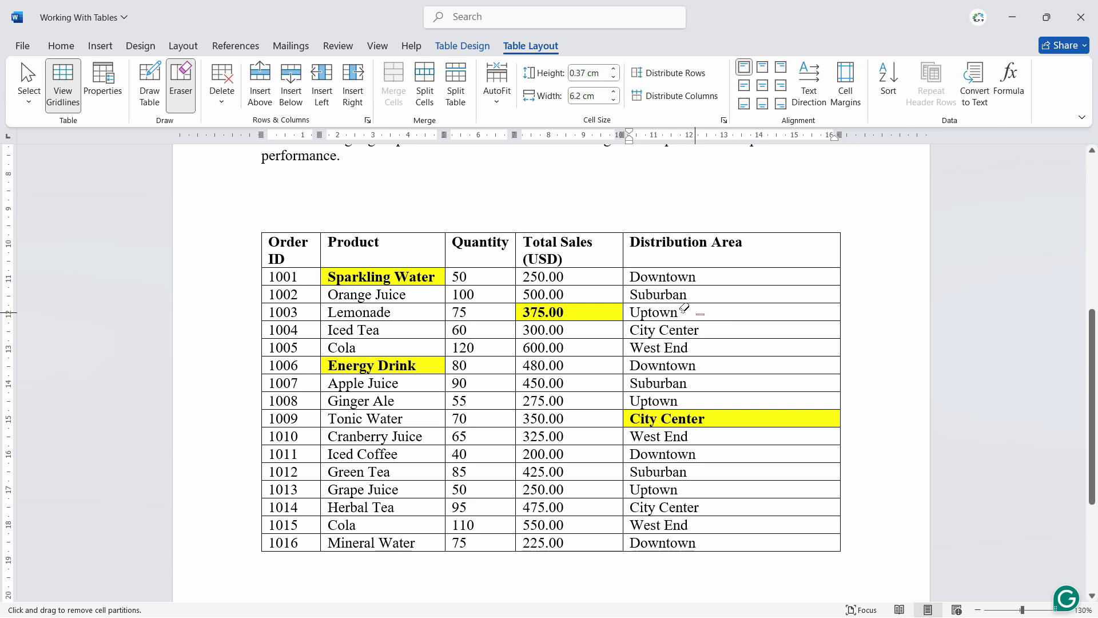
pyautogui.moveTo(700, 312); pyautogui.dragTo(270, 309)
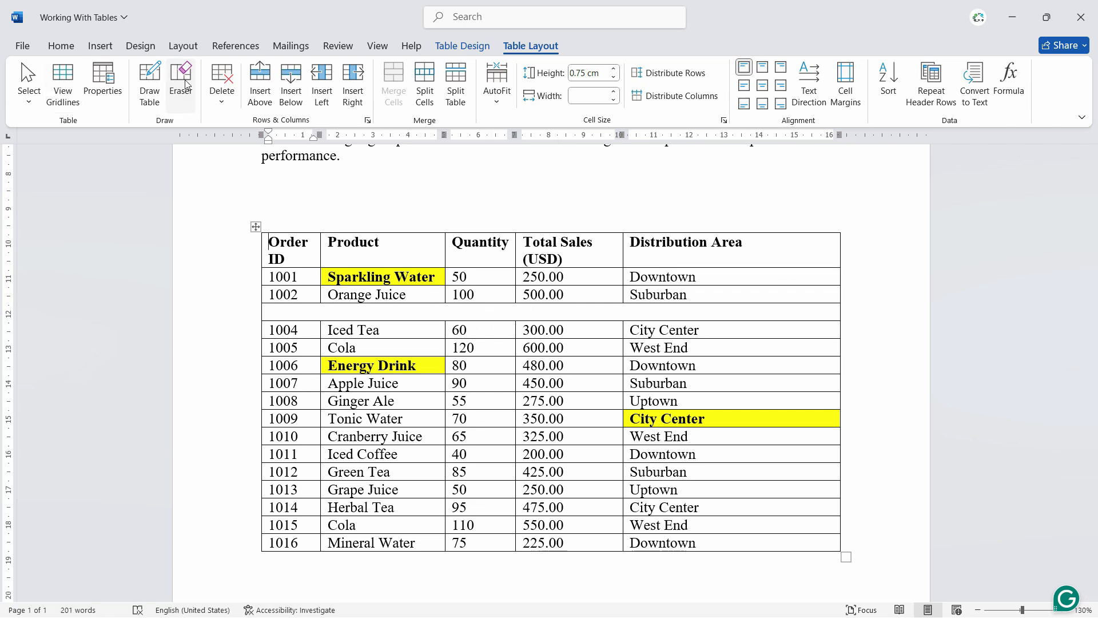
pyautogui.click(180, 98)
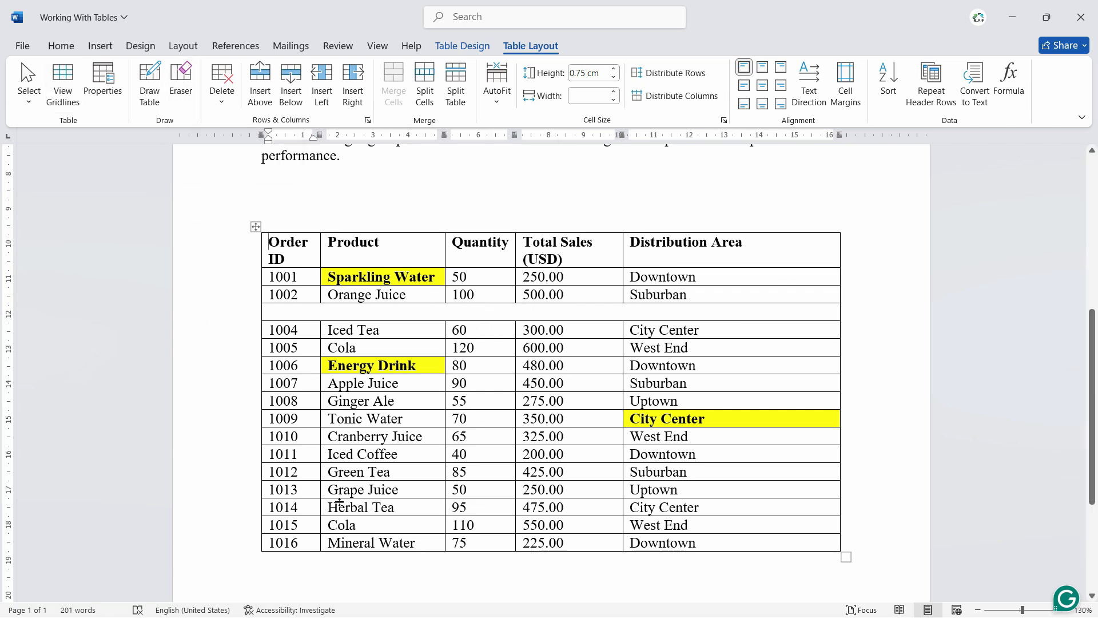
# - Insert an empty row below the order 1016 row at the end of the table
pyautogui.moveTo(674, 541); pyautogui.dragTo(306, 542)
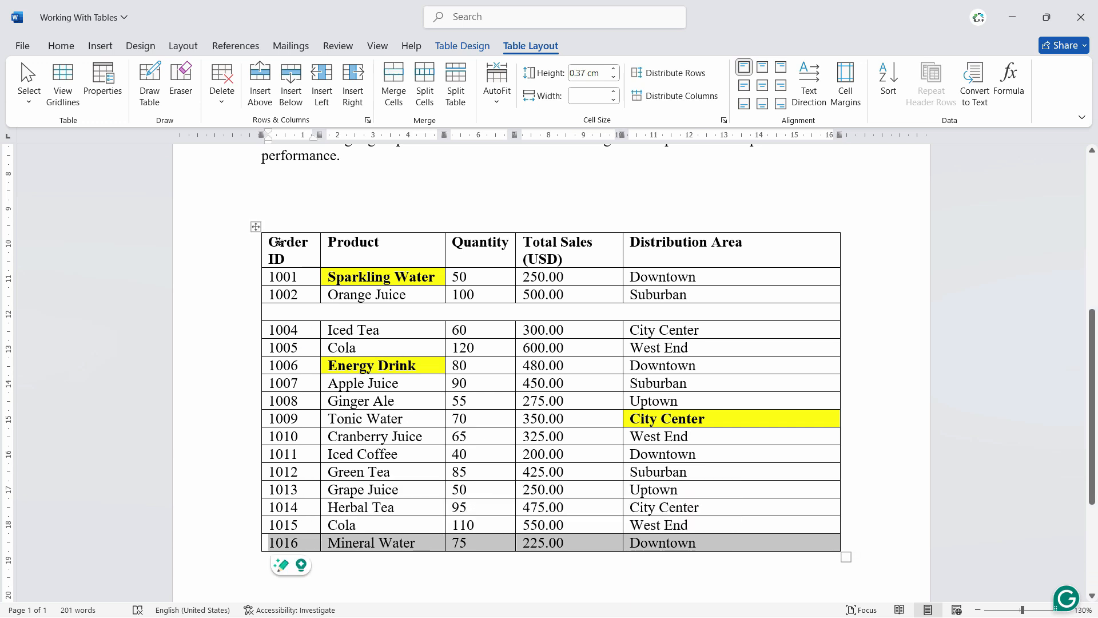
pyautogui.click(292, 95)
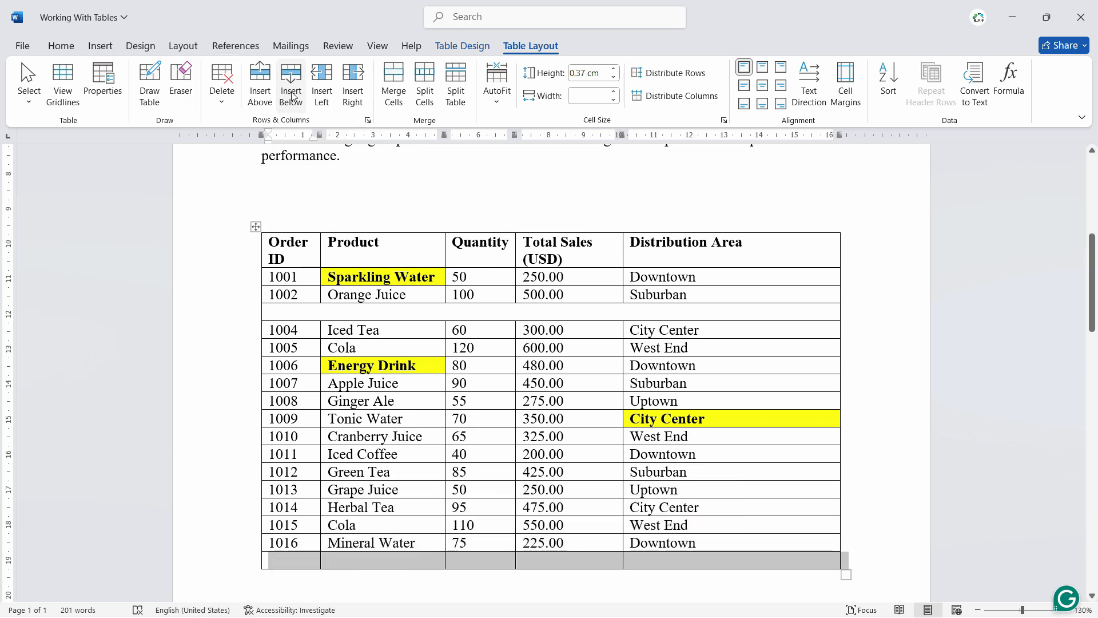
pyautogui.click(422, 507)
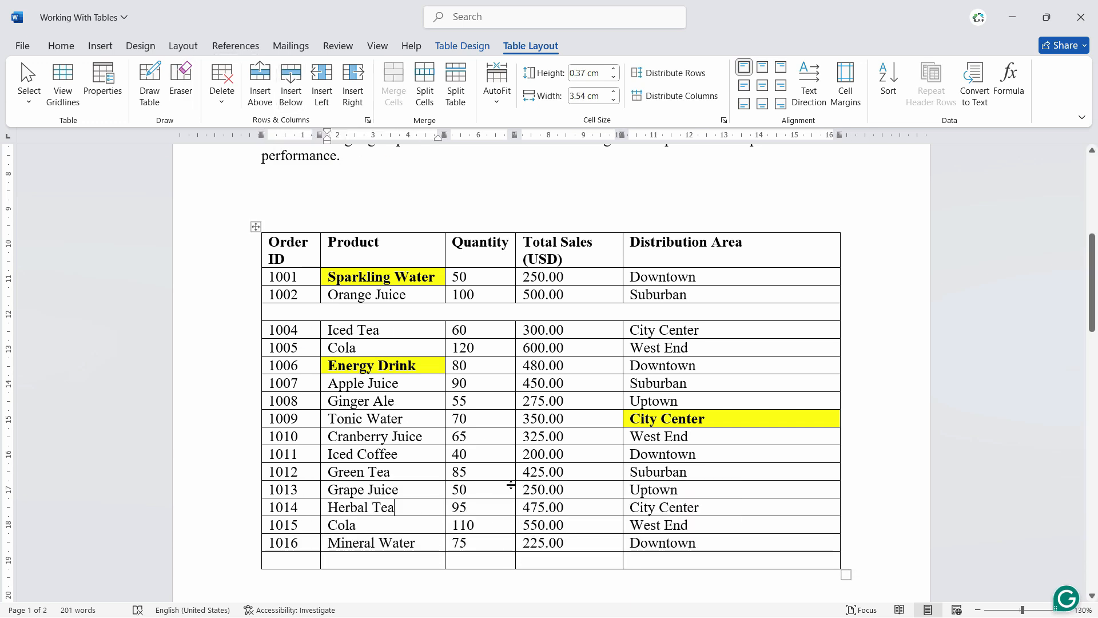
# - Remove the empty last row with the table Eraser, and undo the row changes to restore the order 1003 row
pyautogui.click(181, 80)
pyautogui.moveTo(707, 562); pyautogui.dragTo(244, 558)
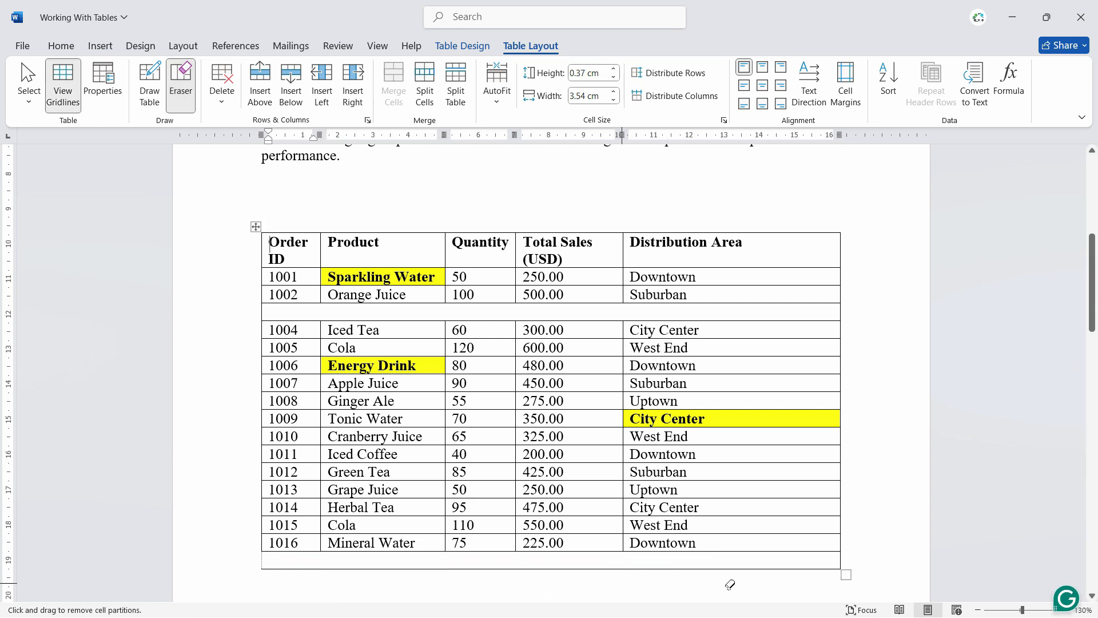
pyautogui.moveTo(870, 563); pyautogui.dragTo(256, 570)
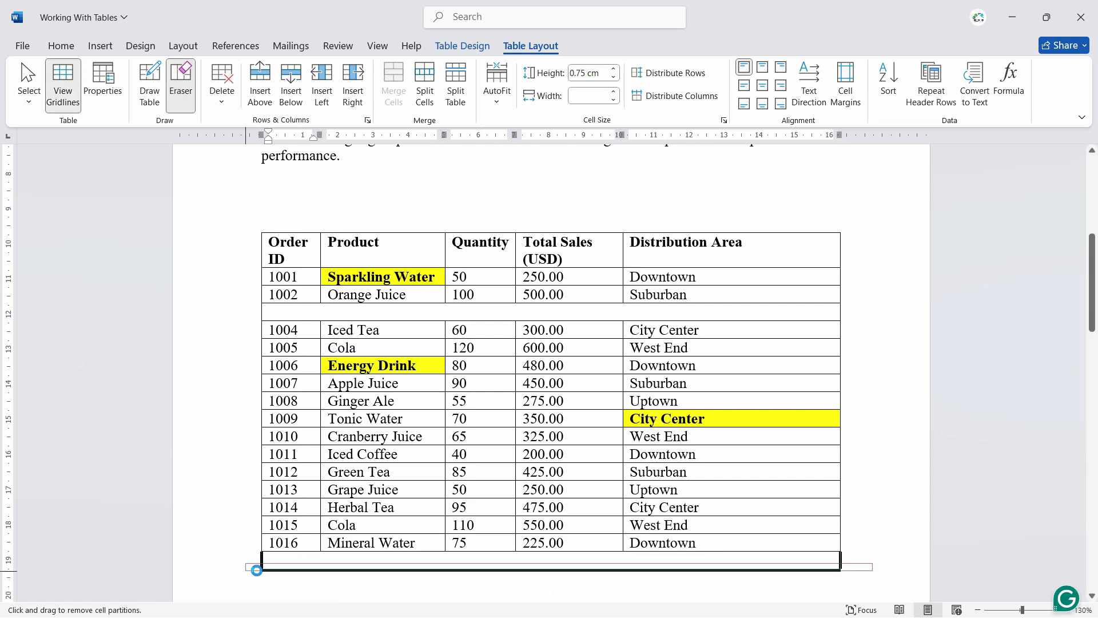
pyautogui.click(362, 586)
pyautogui.hotkey('ctrl', 'z')
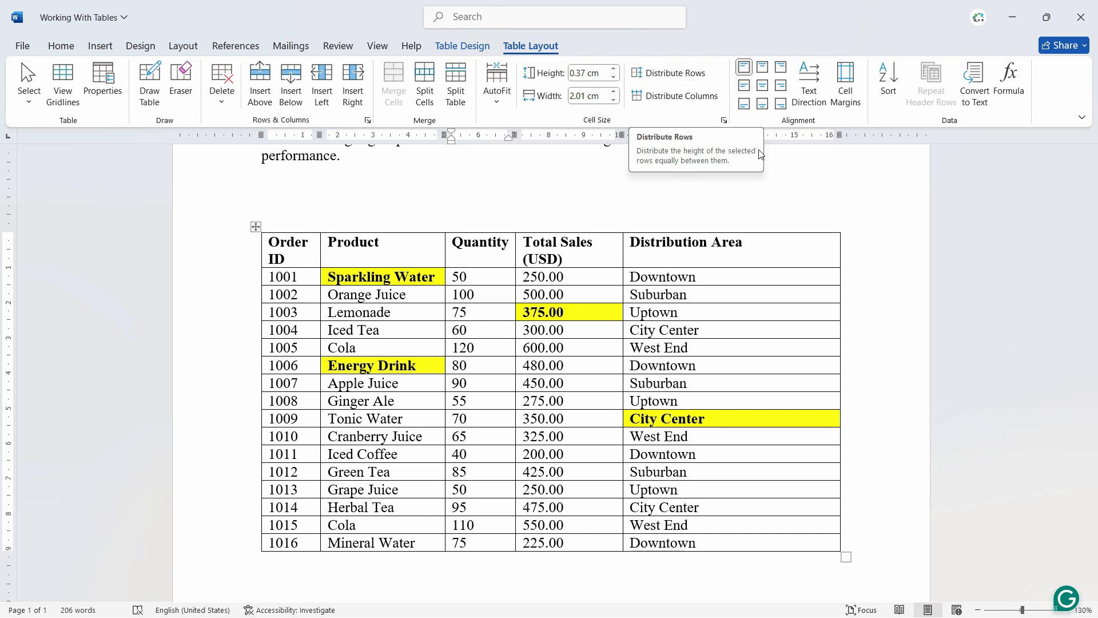
# - Try Align Top Center on order 1003's quantity cell and undo it
pyautogui.click(763, 68)
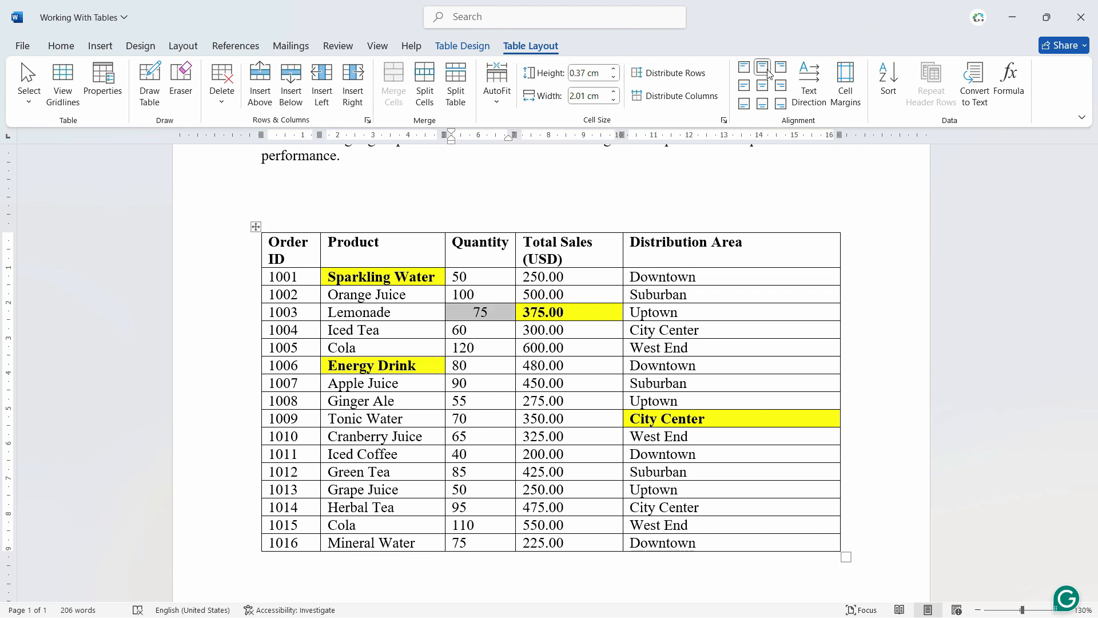
pyautogui.hotkey('ctrl', 'z')
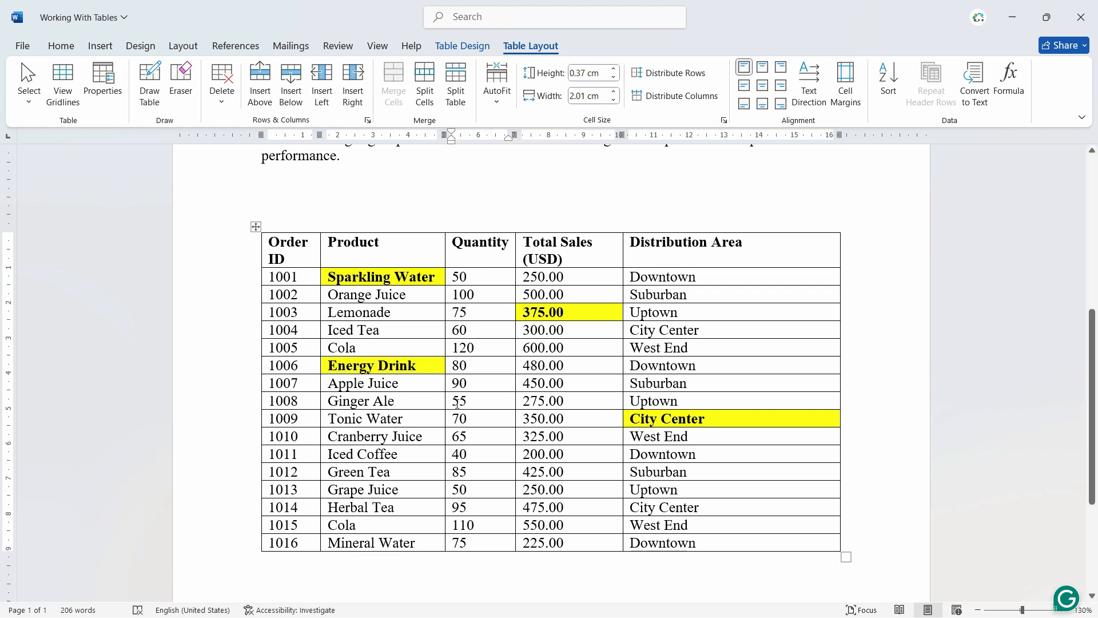
# - Try top center, center and bottom right alignment on the whole table, and return its text to top left
pyautogui.click(256, 227)
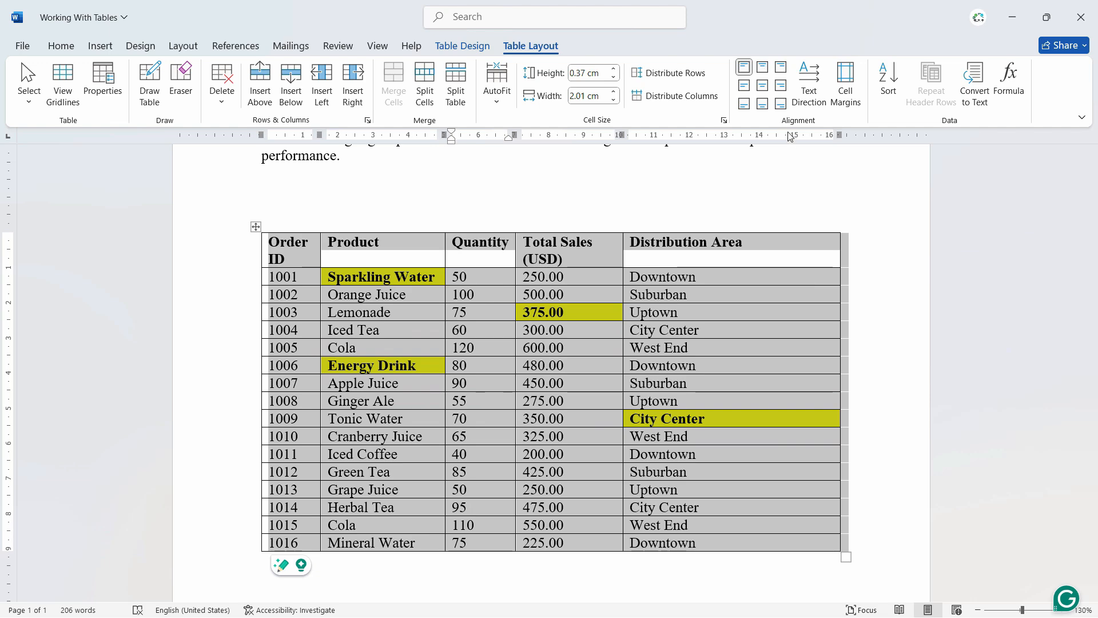
pyautogui.click(763, 70)
pyautogui.click(764, 87)
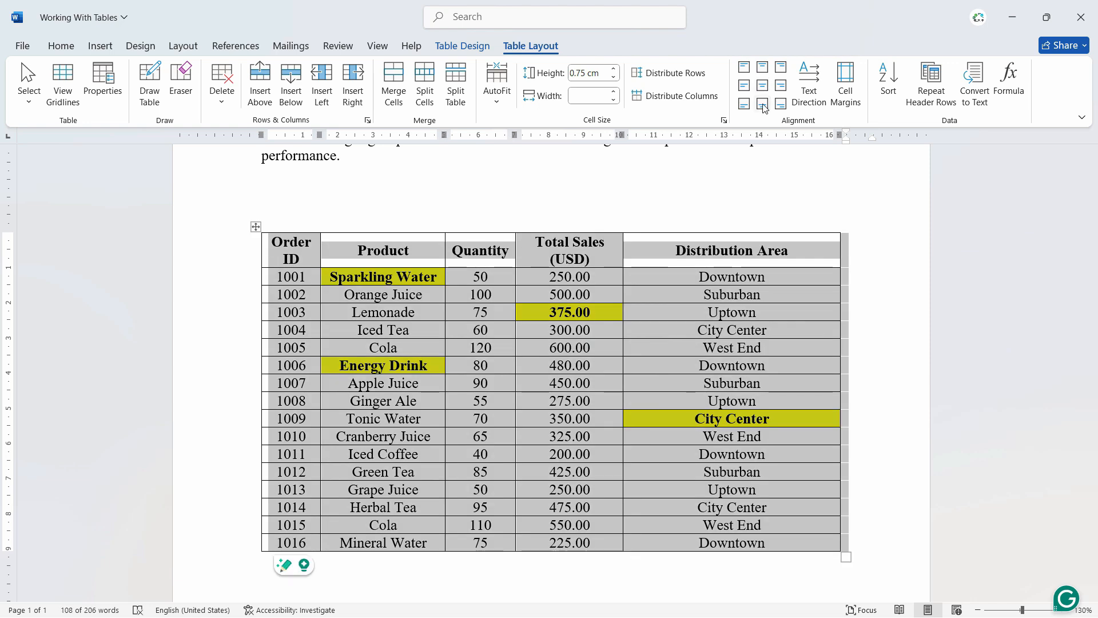
pyautogui.click(782, 108)
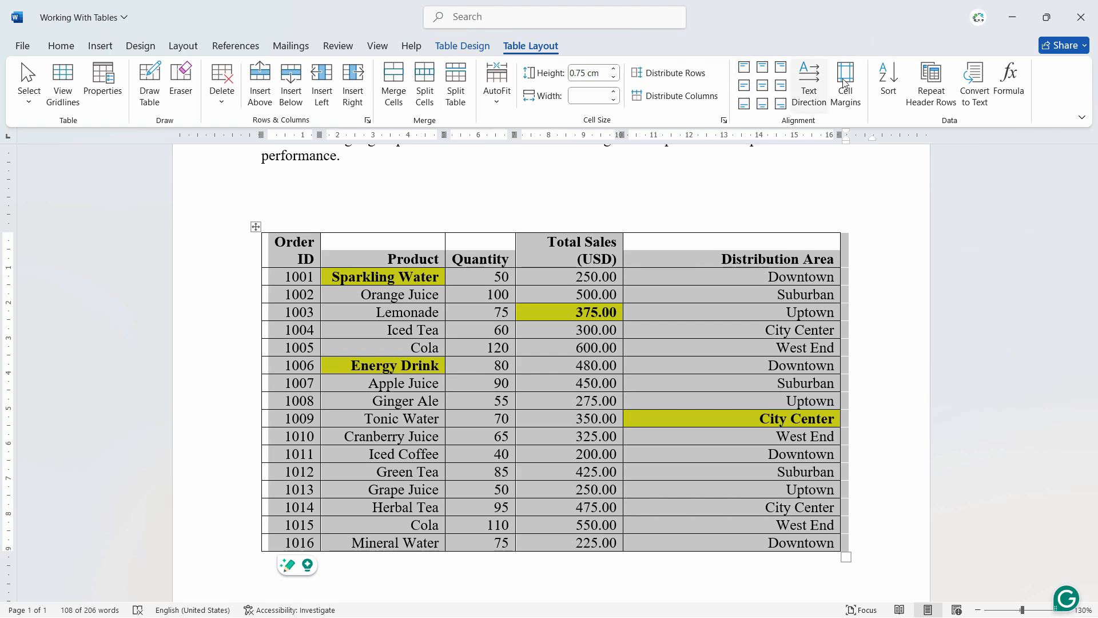
pyautogui.hotkey('ctrl', 'z')
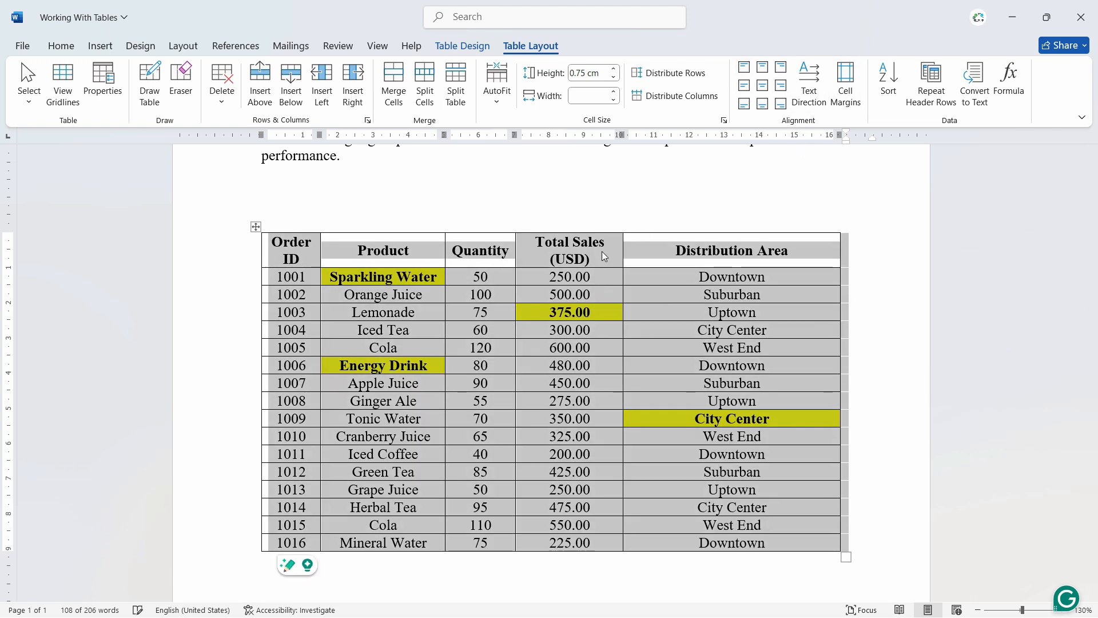
pyautogui.click(744, 67)
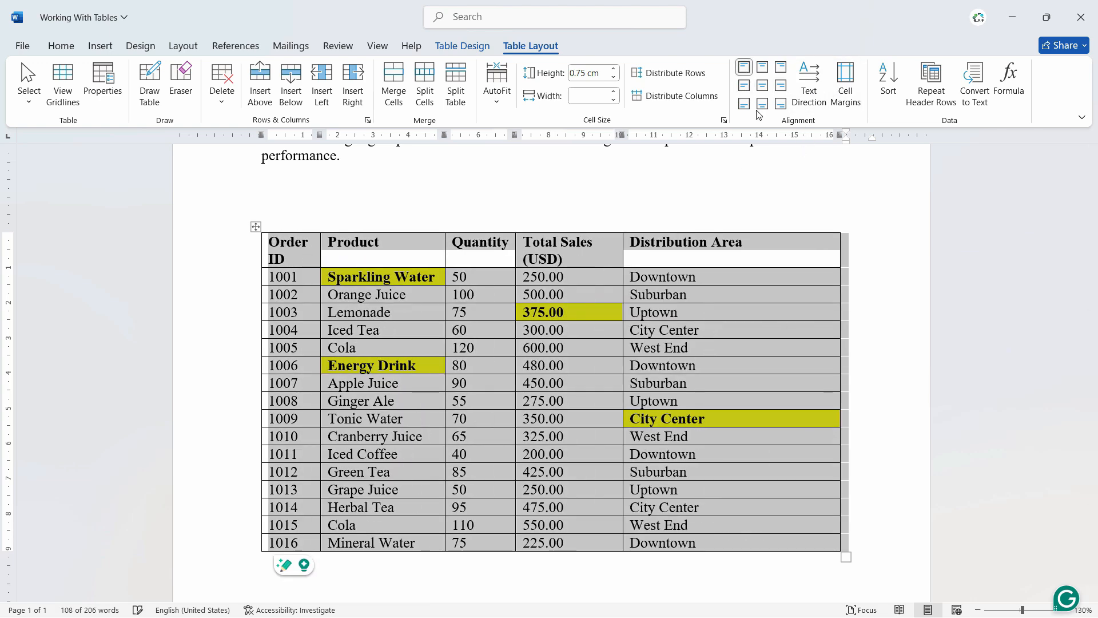
pyautogui.click(848, 379)
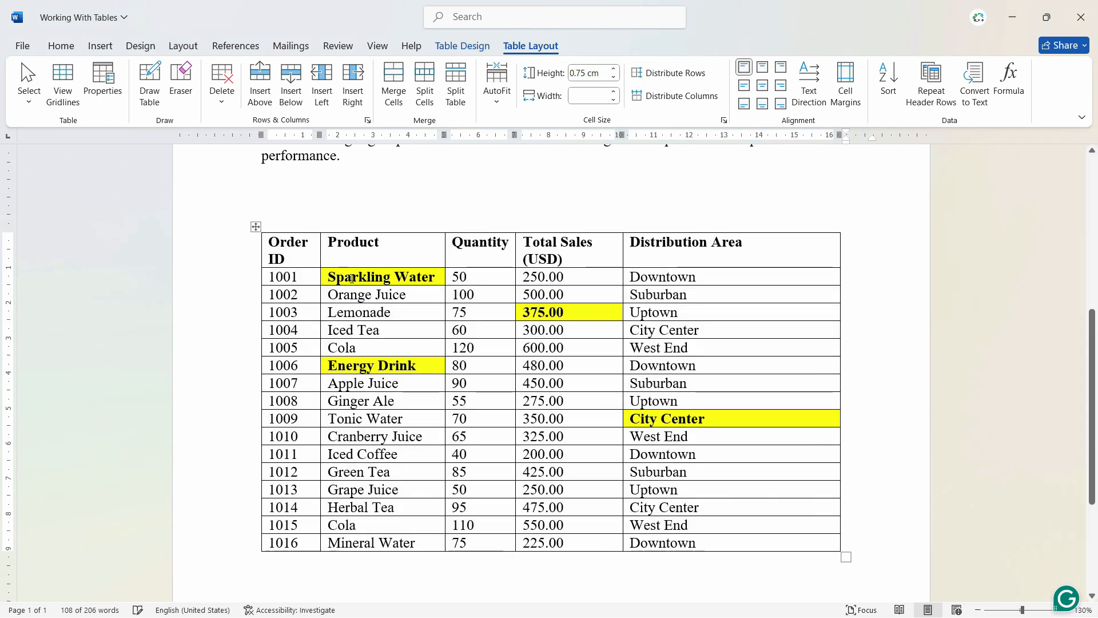
# - Sort the table rows by Product as text in ascending order, using paragraphs and keeping the header row
pyautogui.click(890, 80)
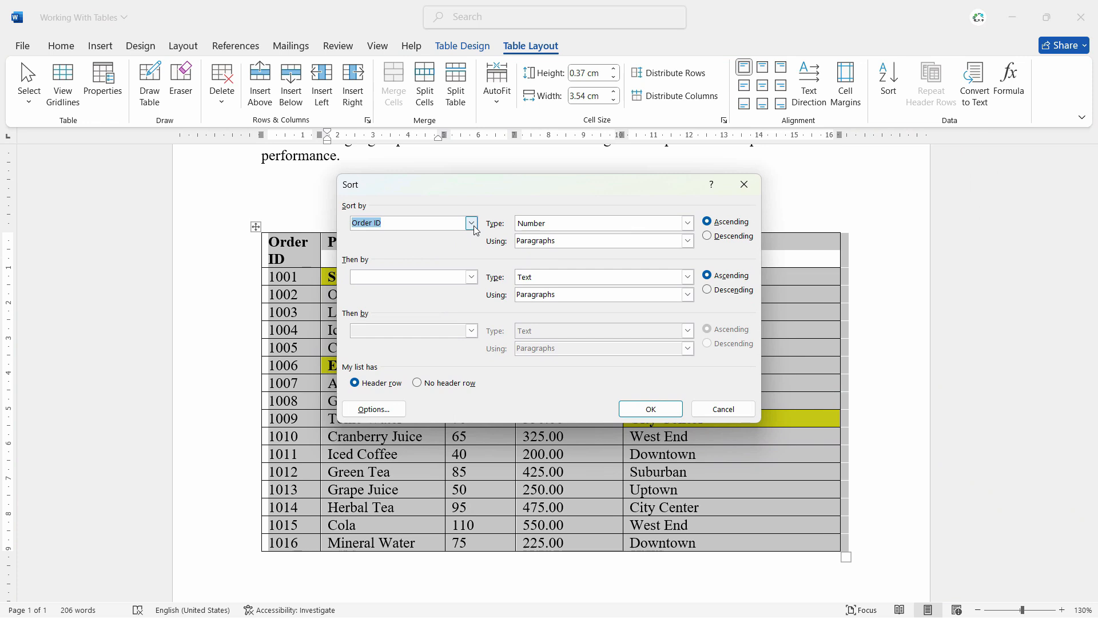
pyautogui.moveTo(456, 189); pyautogui.dragTo(680, 196)
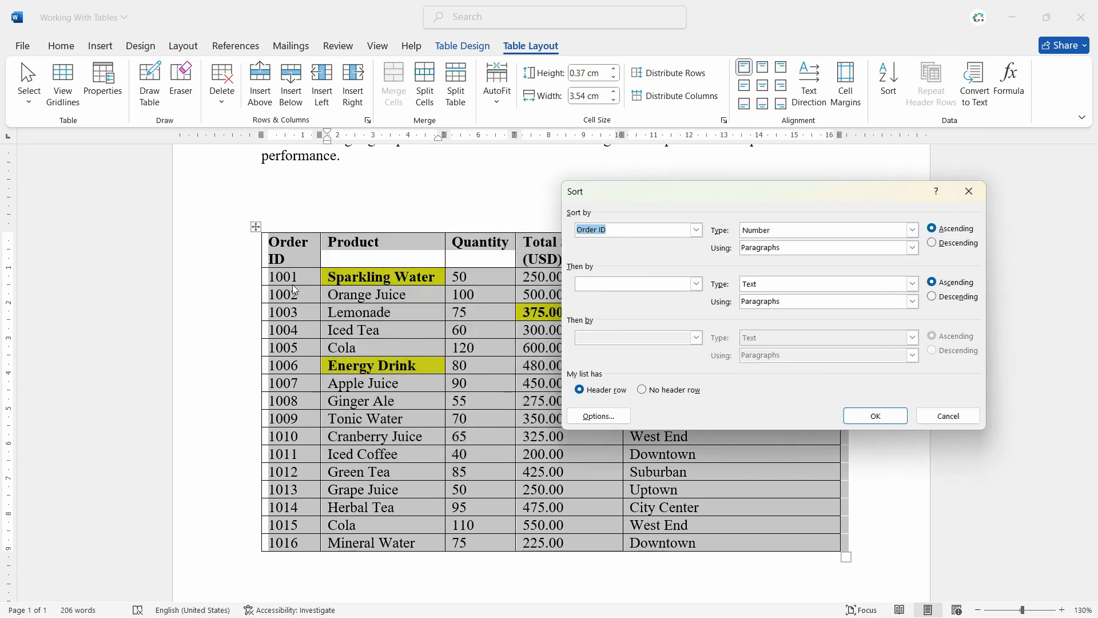
pyautogui.click(696, 230)
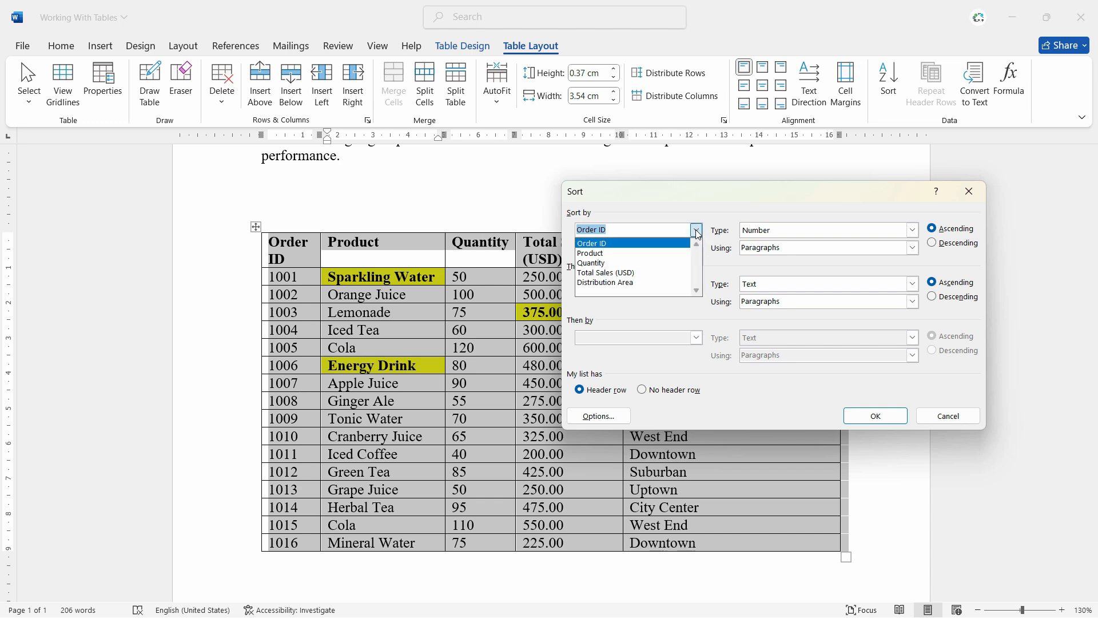
pyautogui.click(634, 254)
pyautogui.click(912, 231)
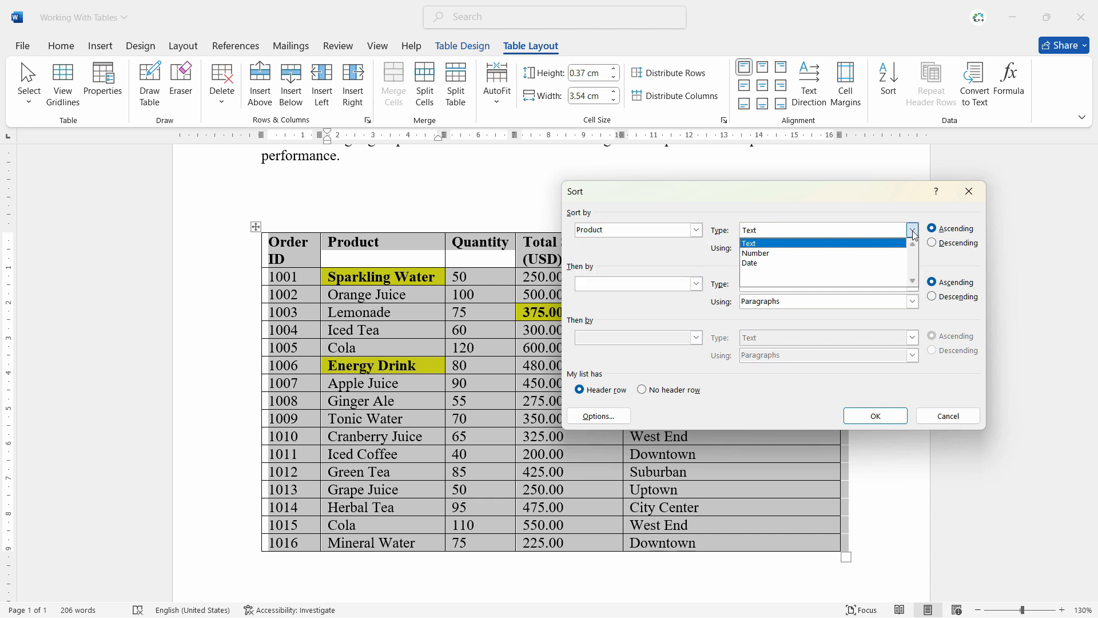
pyautogui.click(914, 233)
pyautogui.click(912, 247)
pyautogui.click(914, 249)
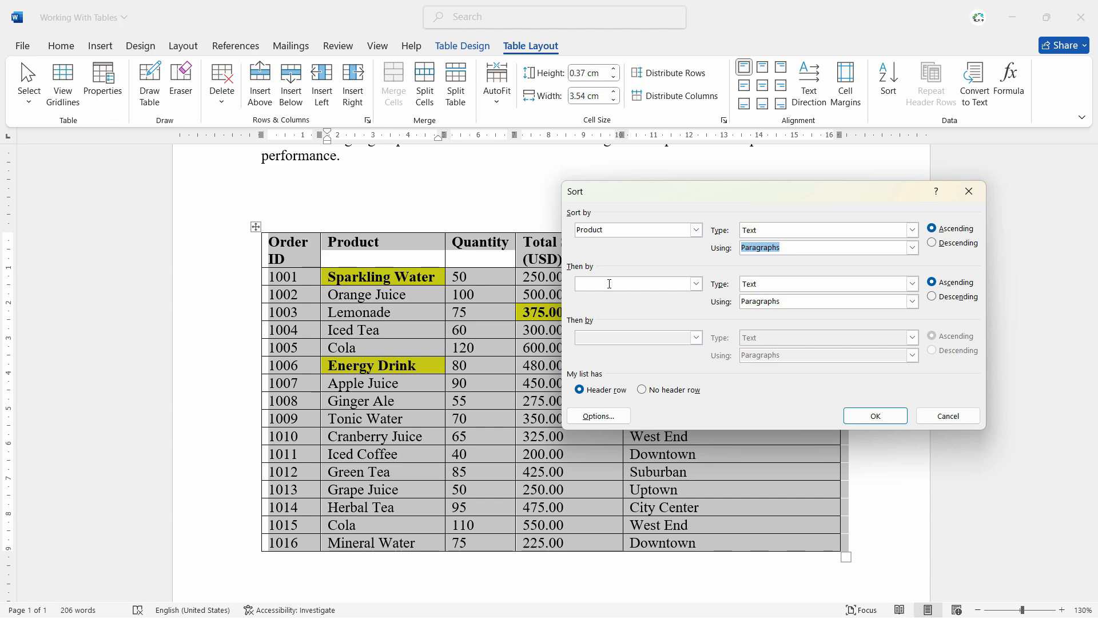
pyautogui.click(862, 423)
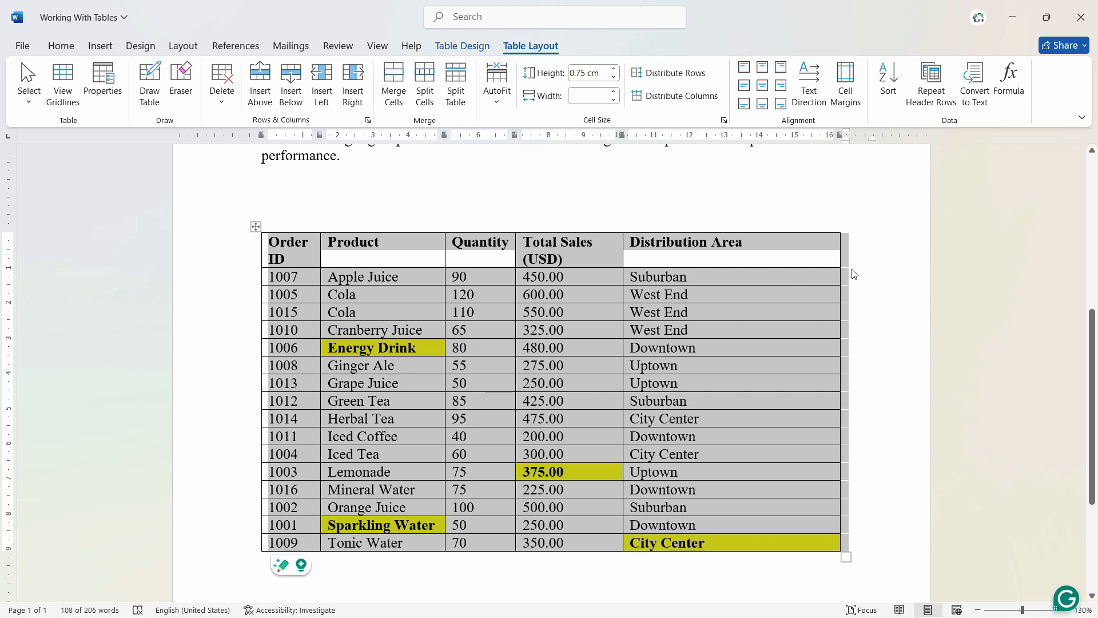
pyautogui.click(770, 354)
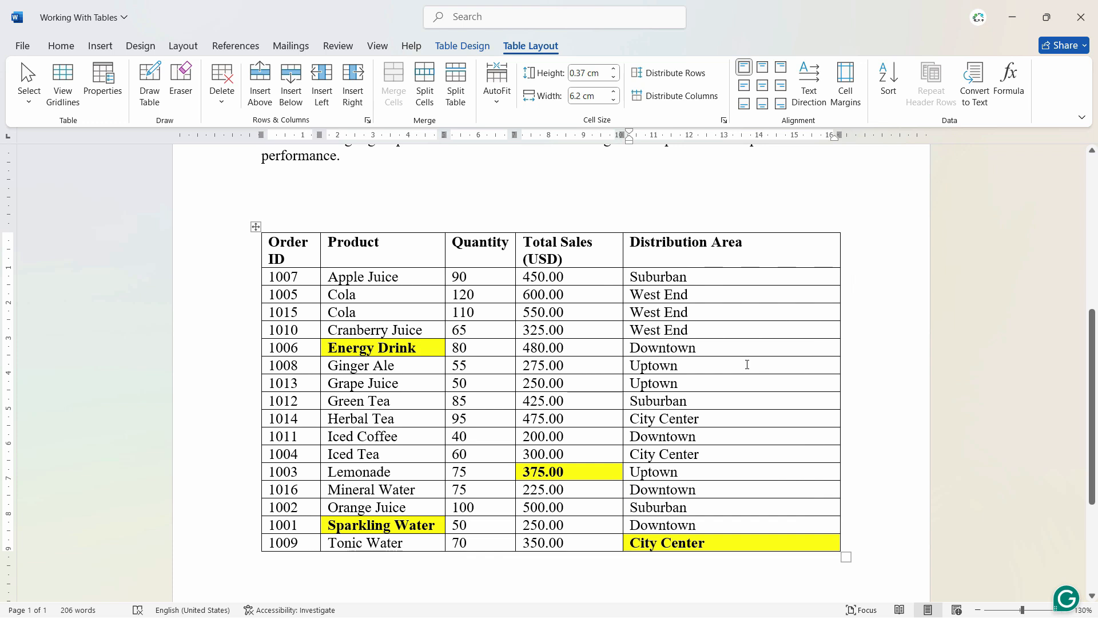